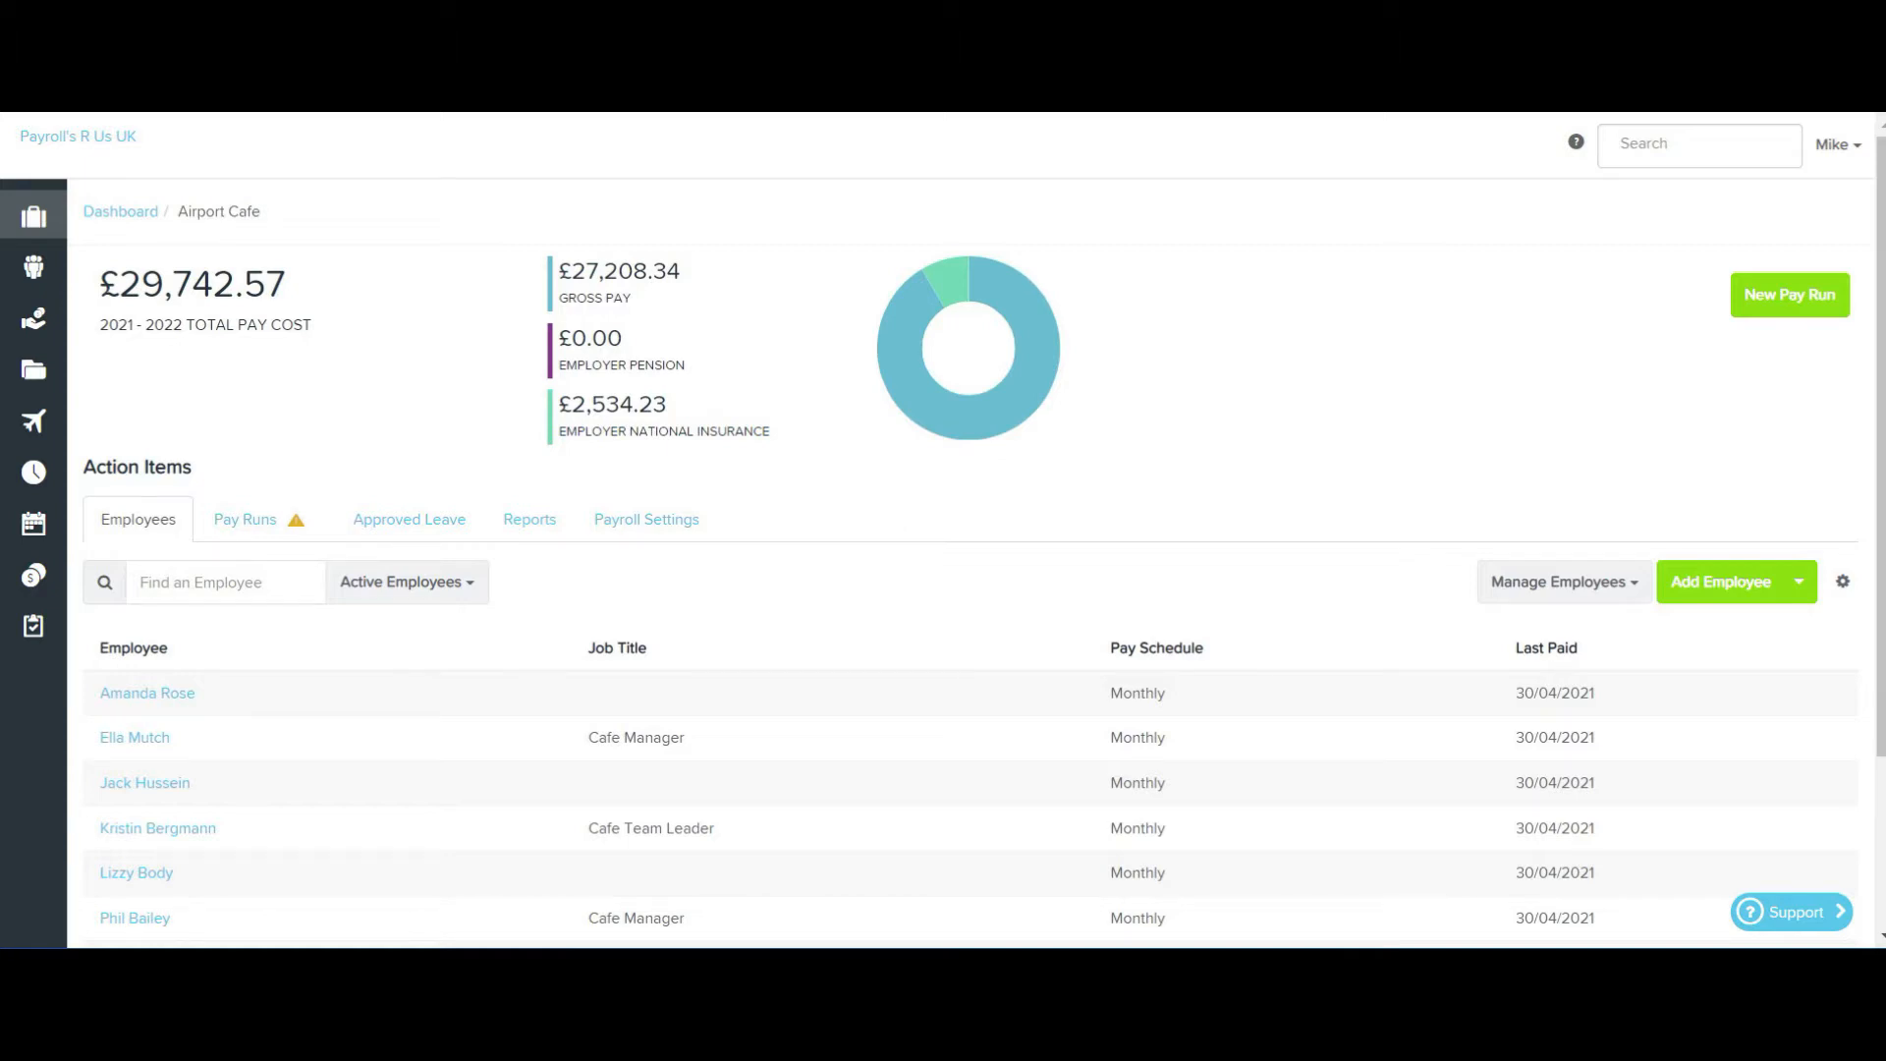
# - Open the Import Employees page in the Airport Cafe payroll settings
pyautogui.moveTo(33, 216)
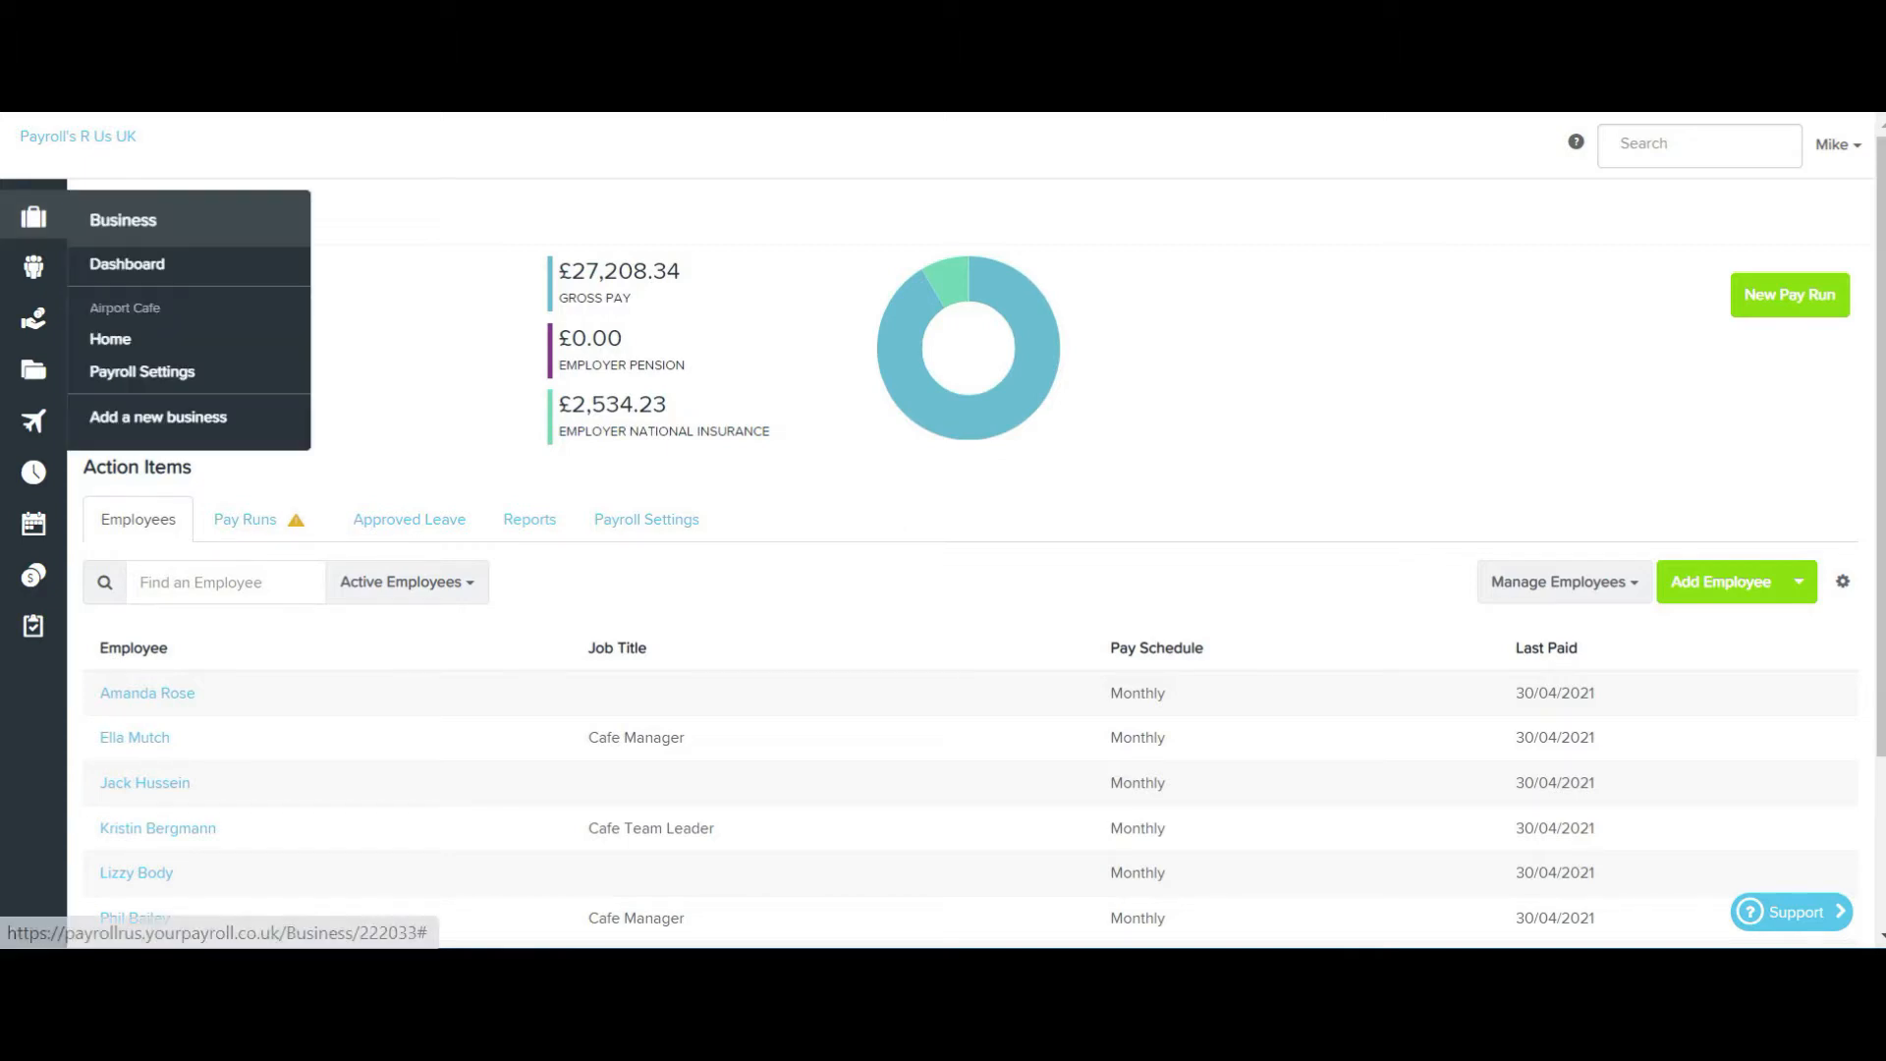
pyautogui.click(143, 371)
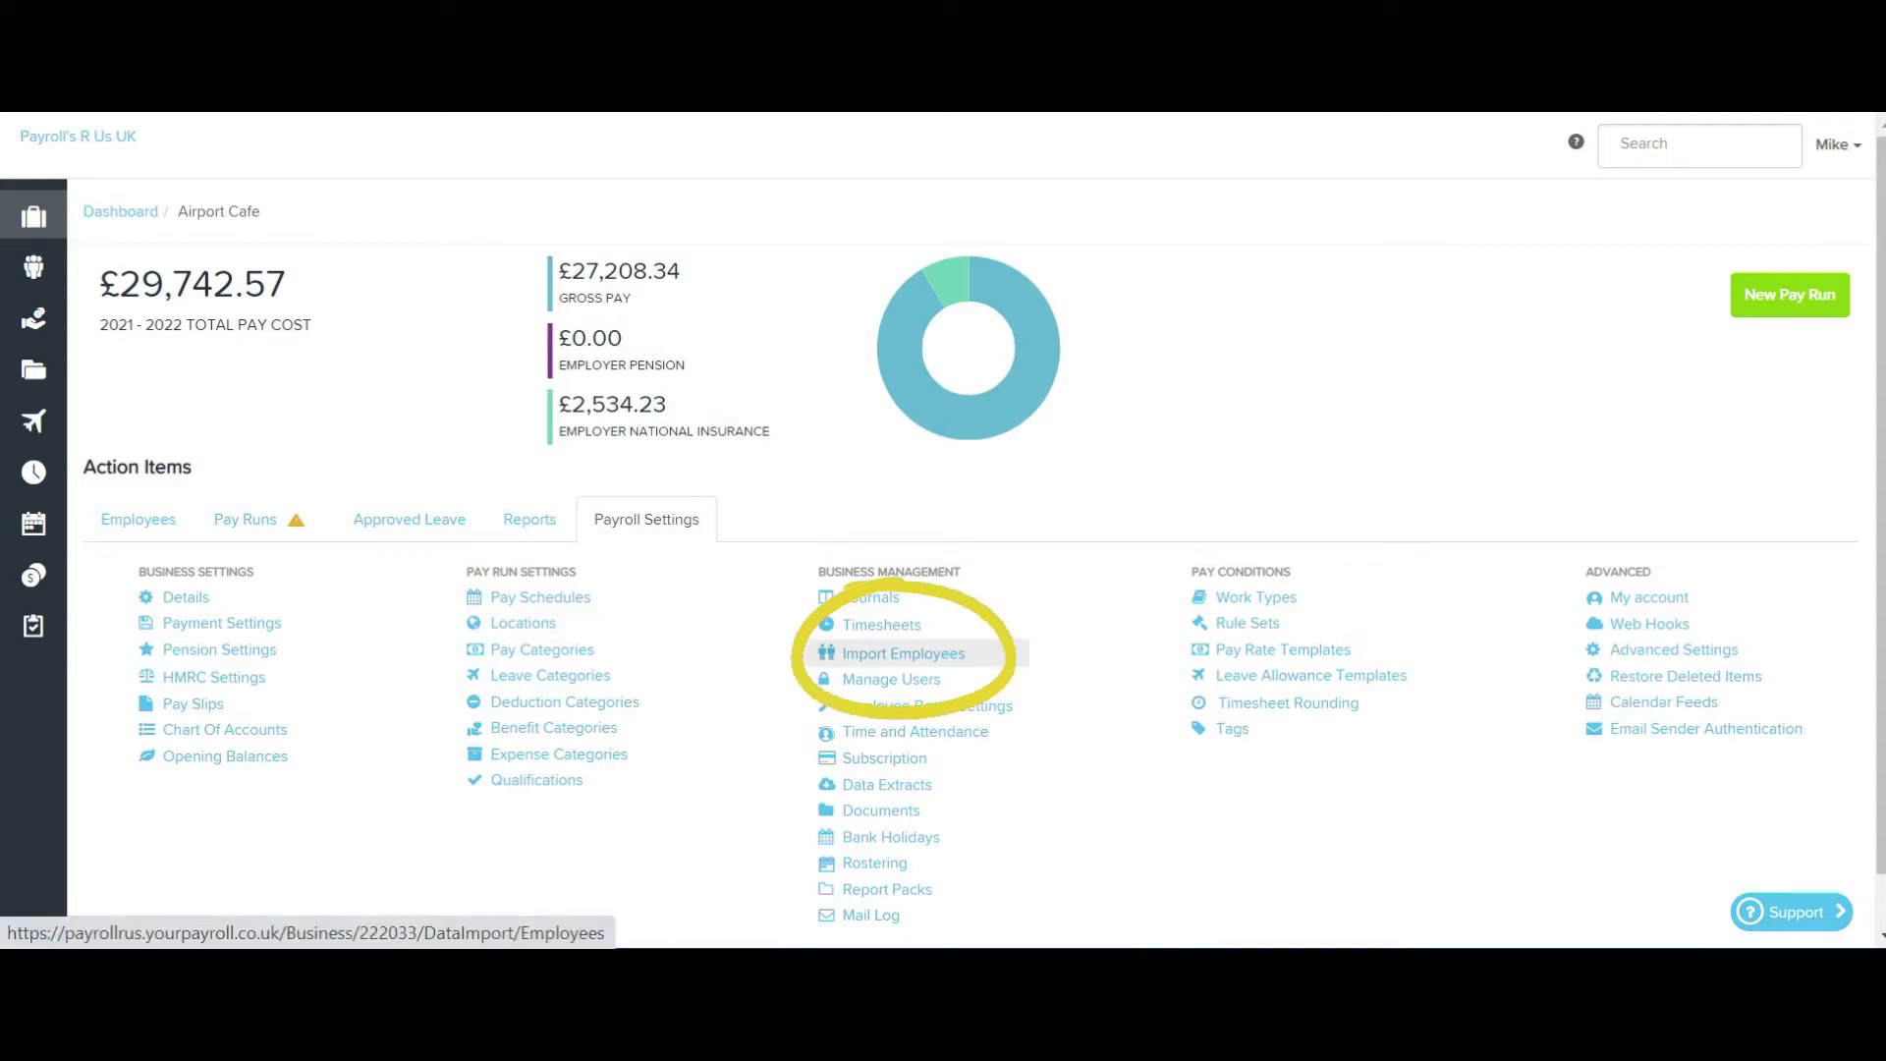
pyautogui.click(903, 653)
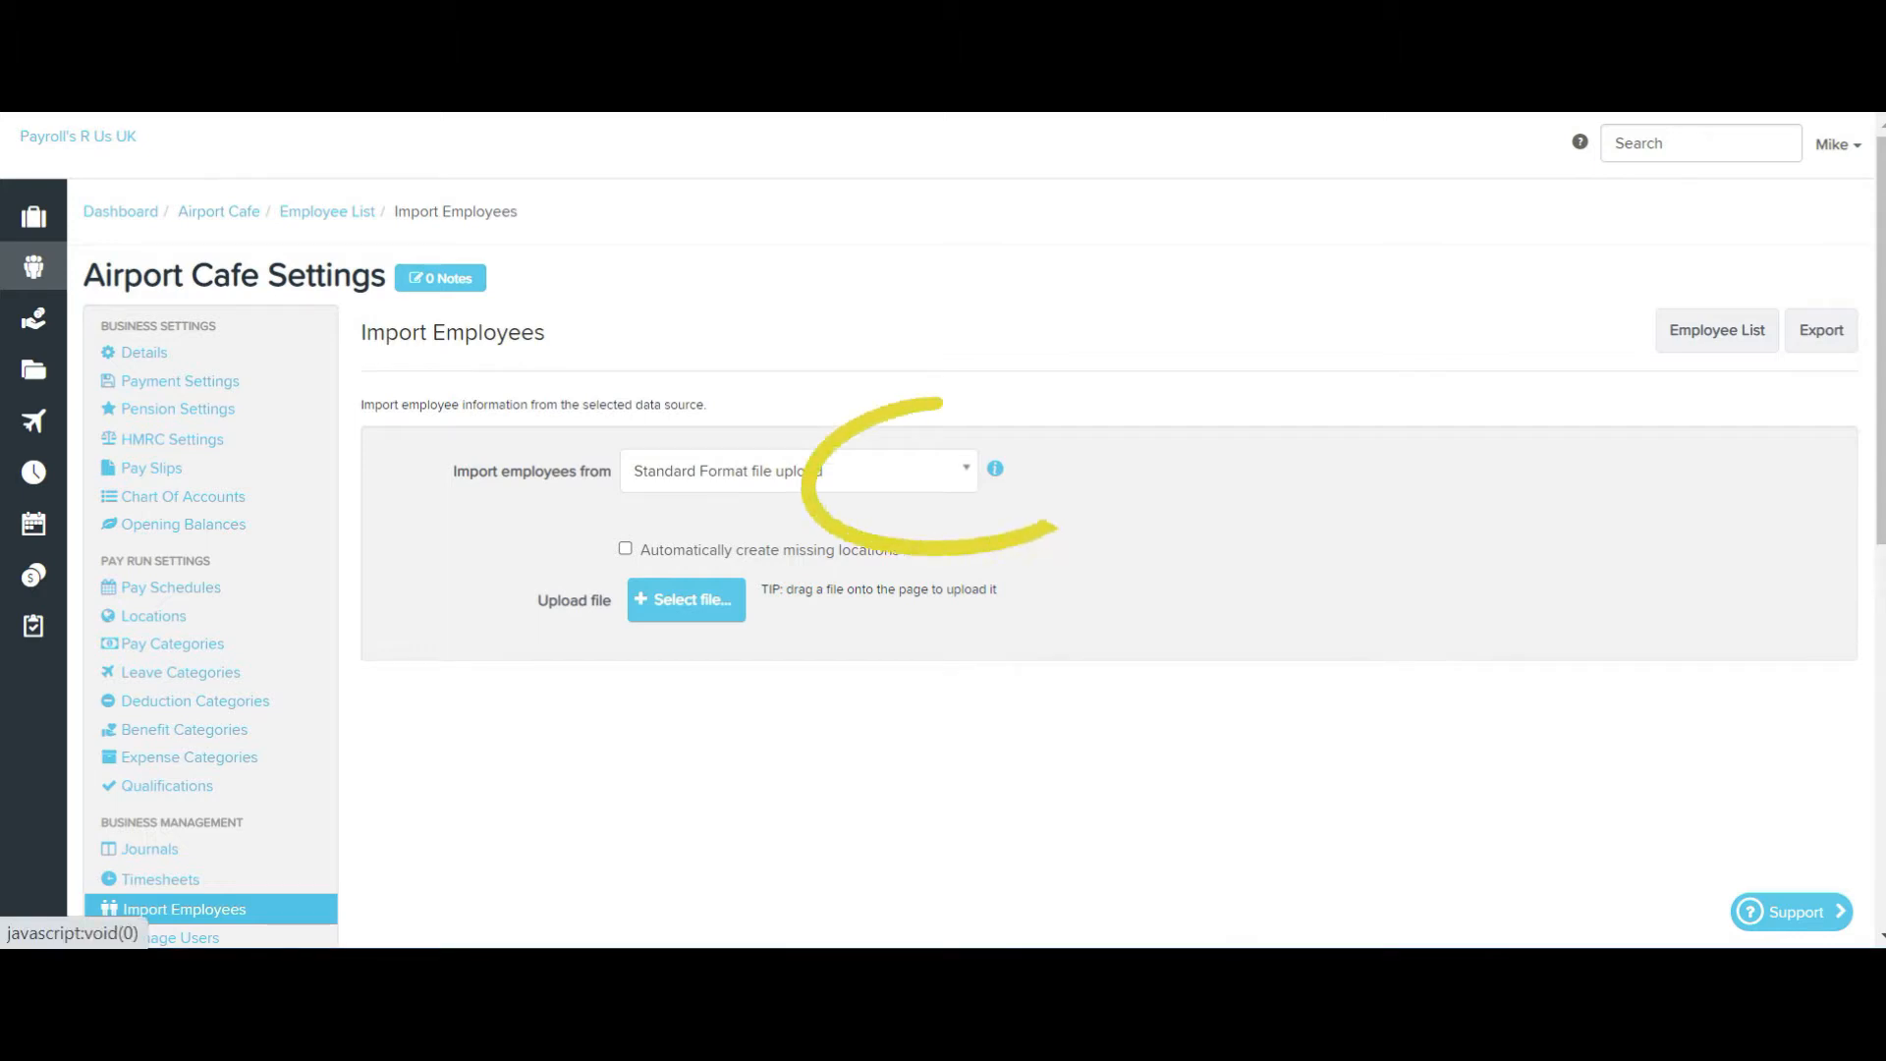
# - Select Xero Payroll as the employee import source and try to enable the Xero connection
pyautogui.click(962, 471)
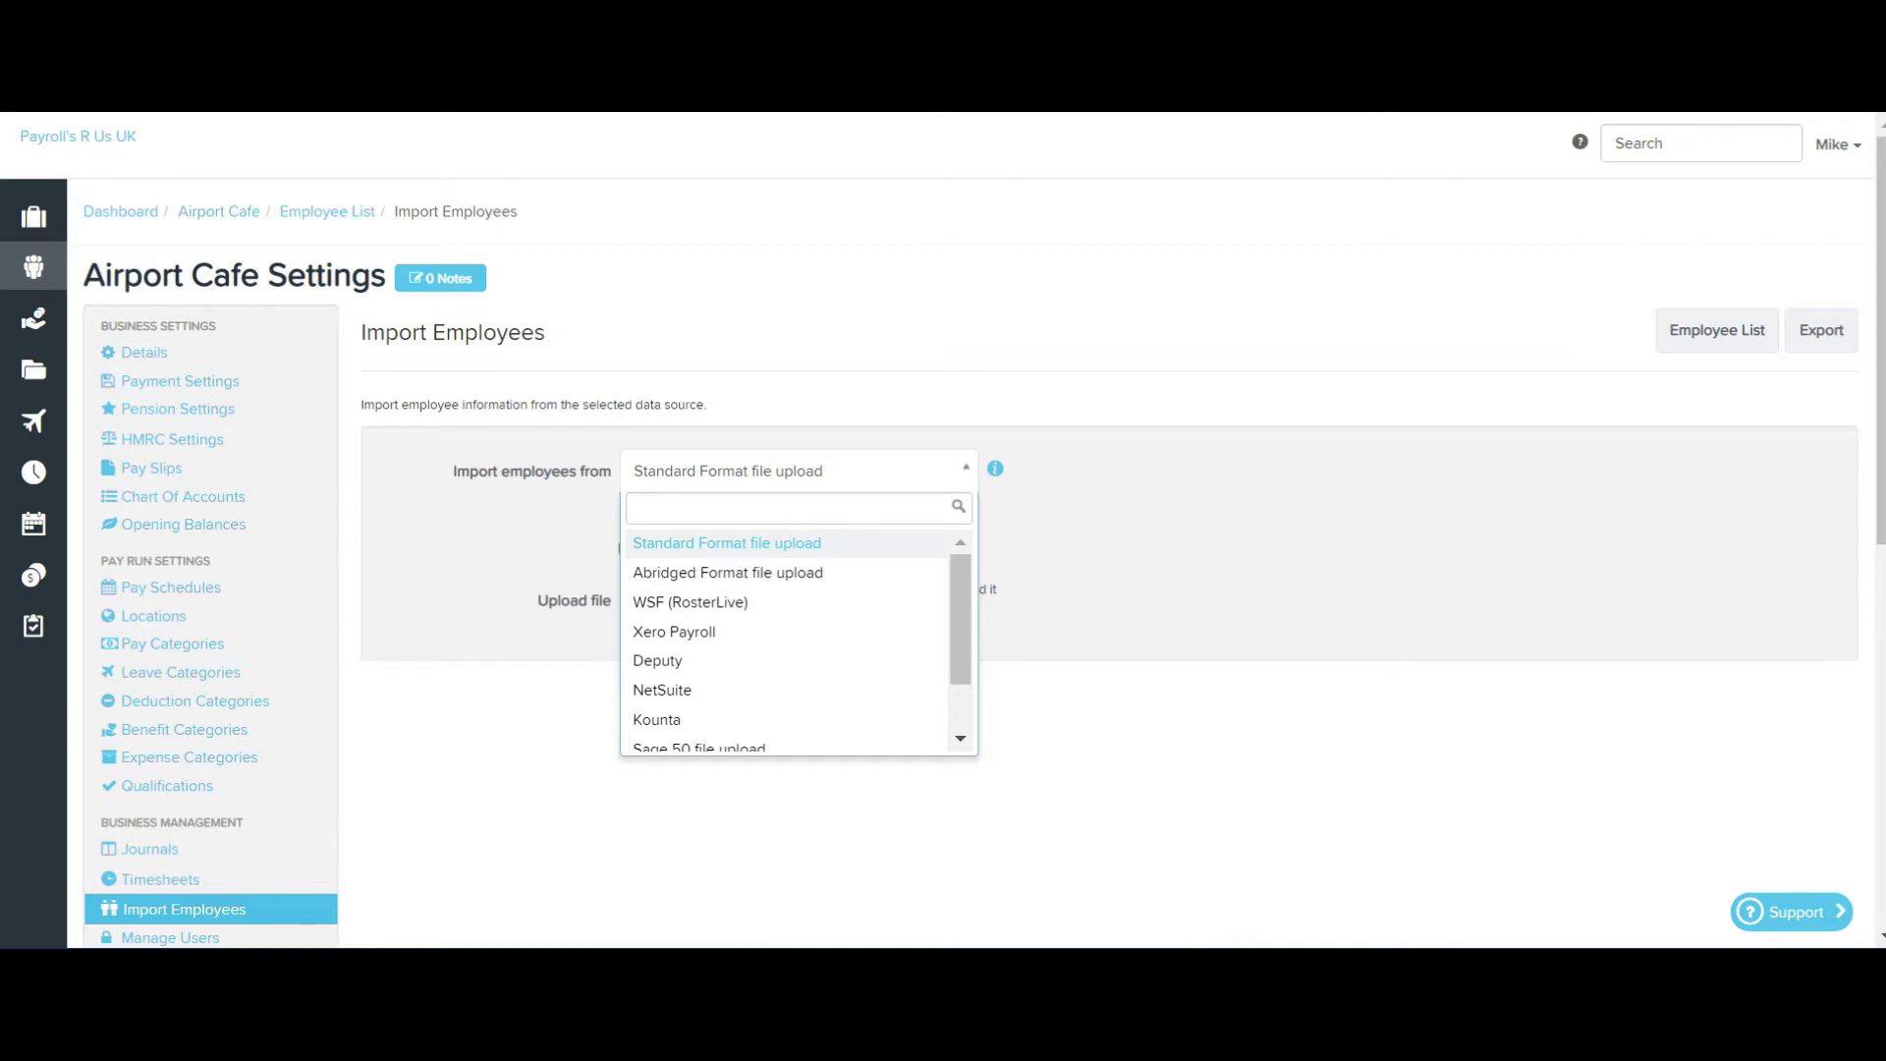
pyautogui.scroll(-1, 737, 595)
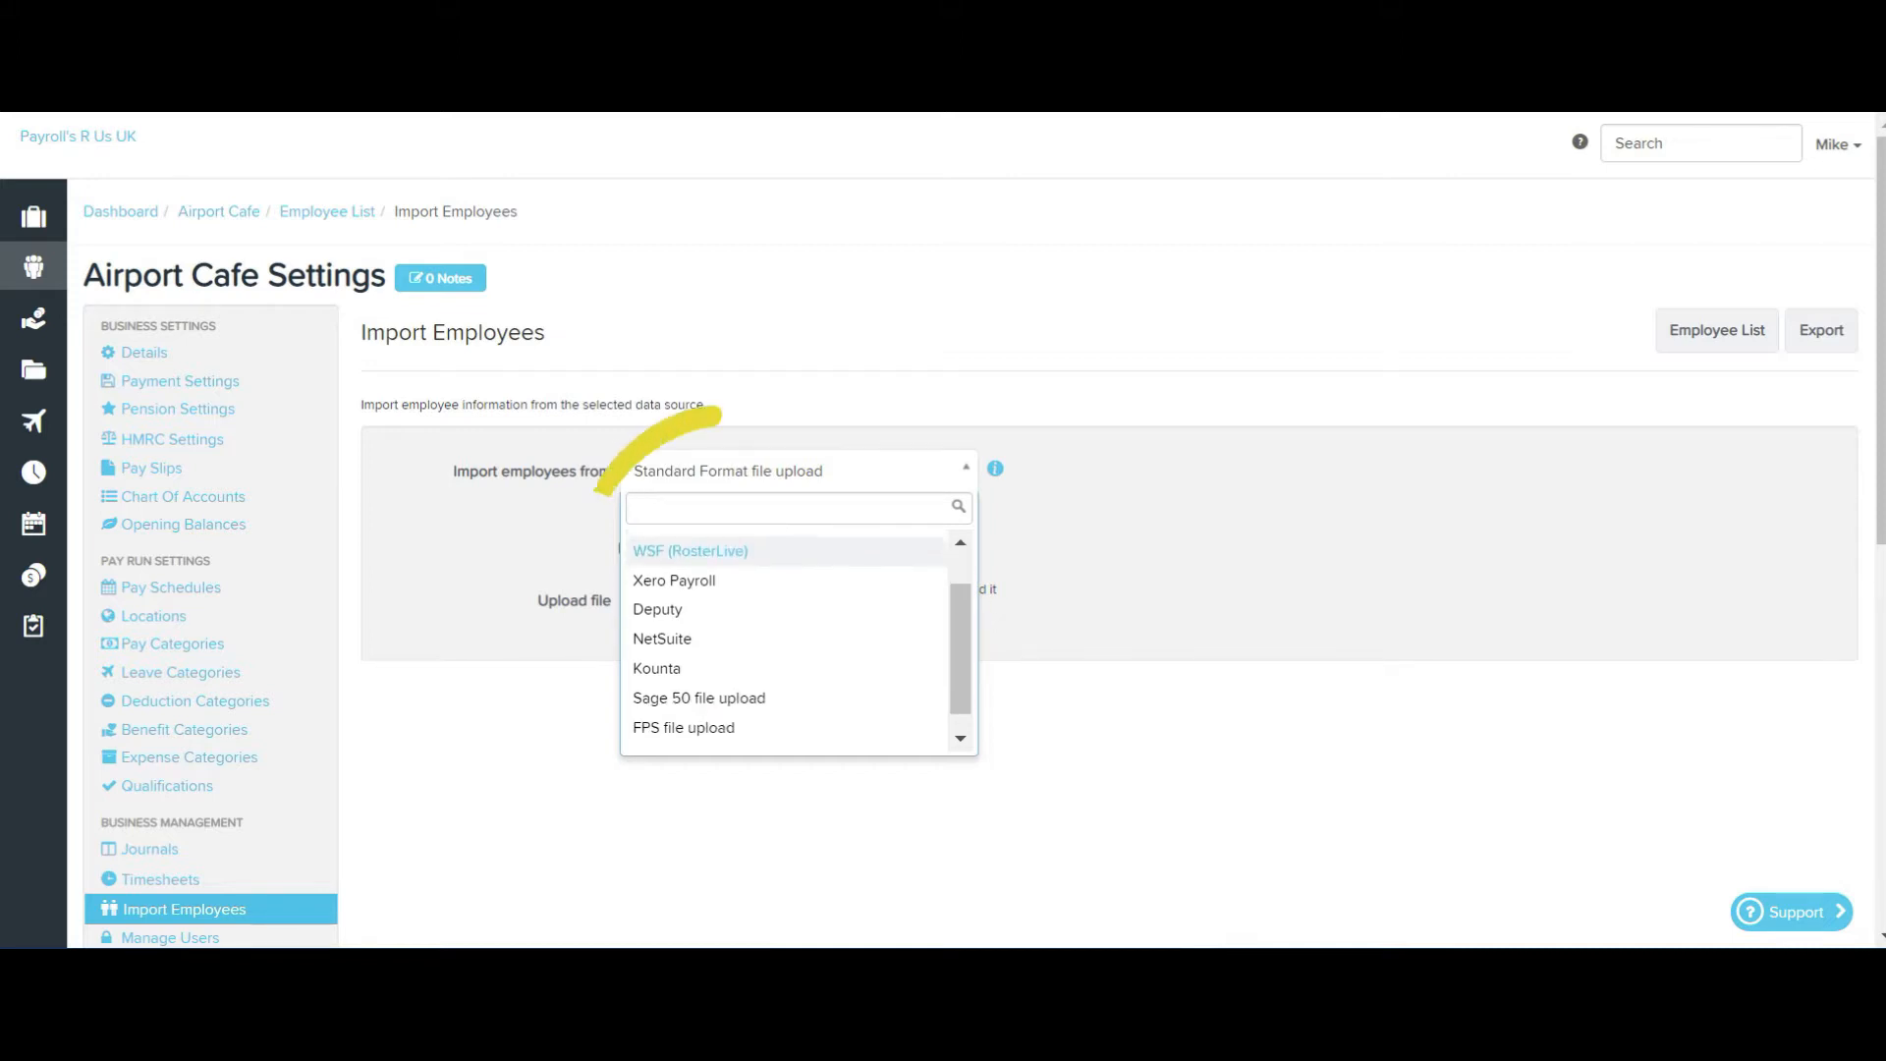
pyautogui.press('Return')
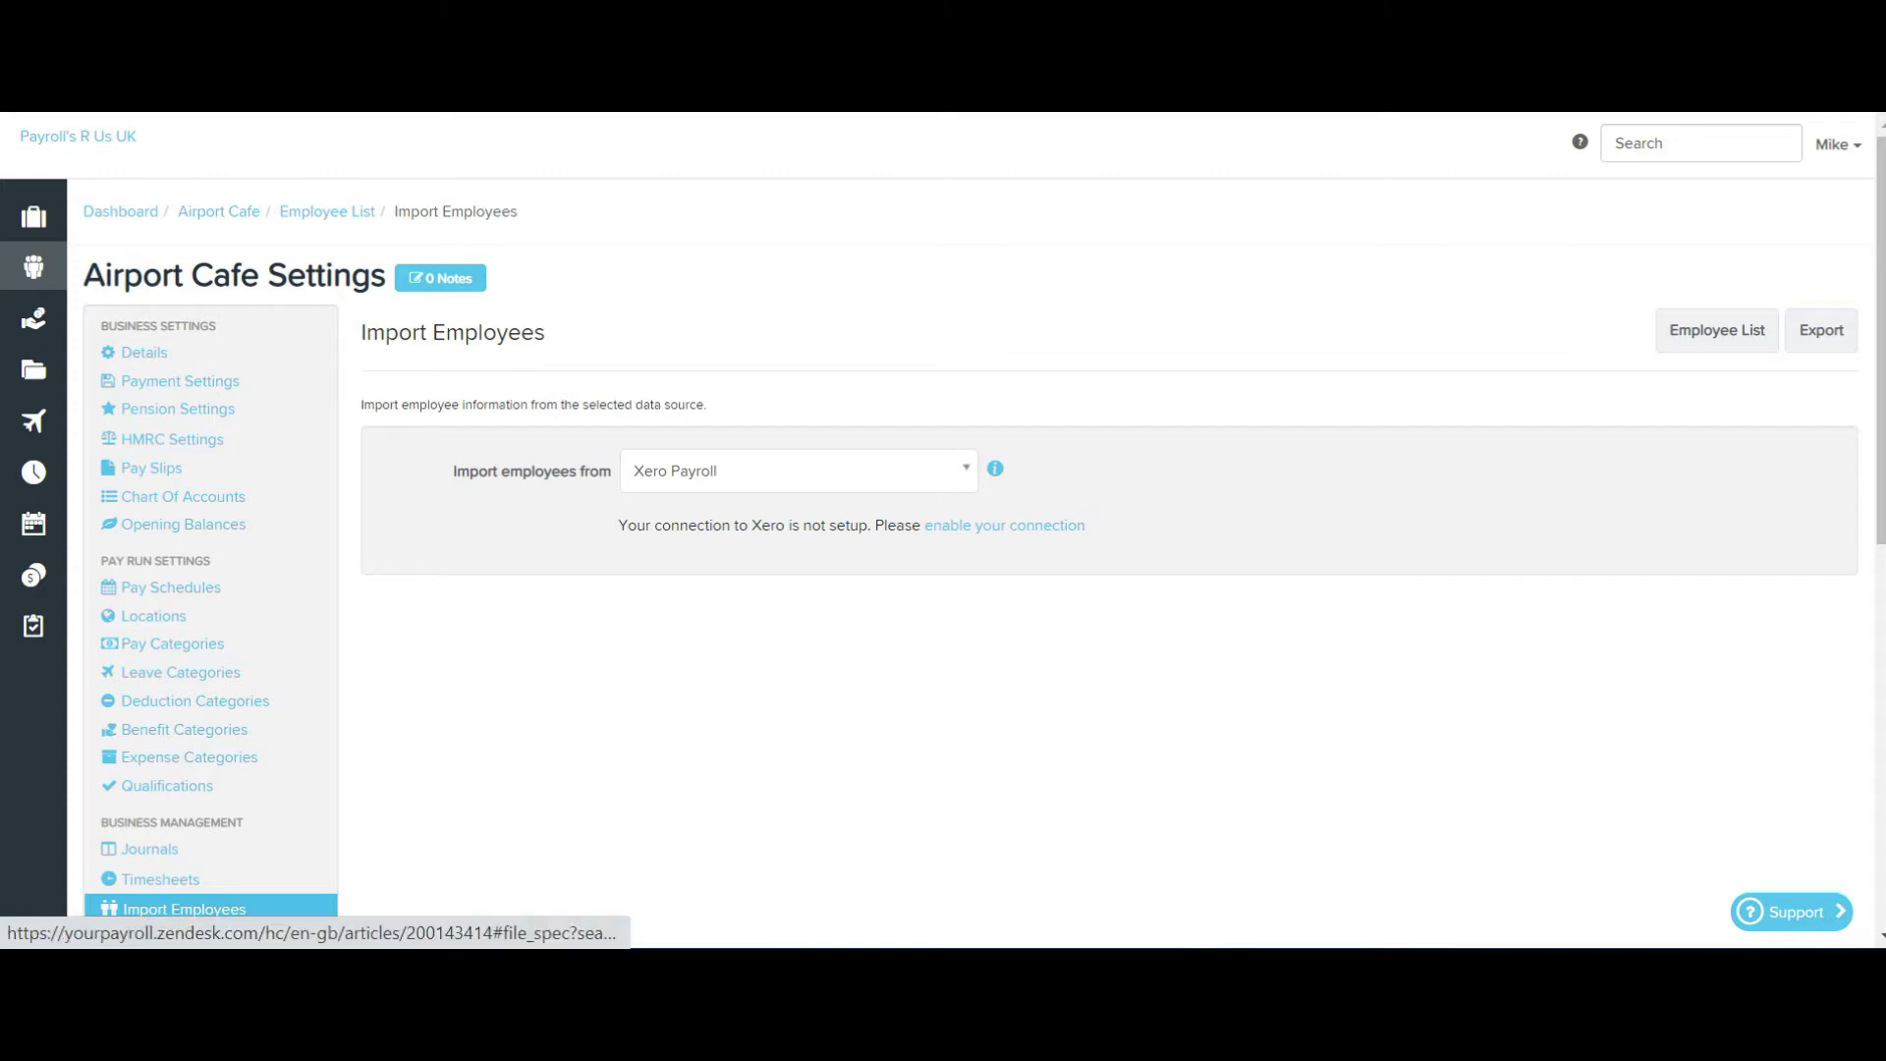
pyautogui.click(1004, 526)
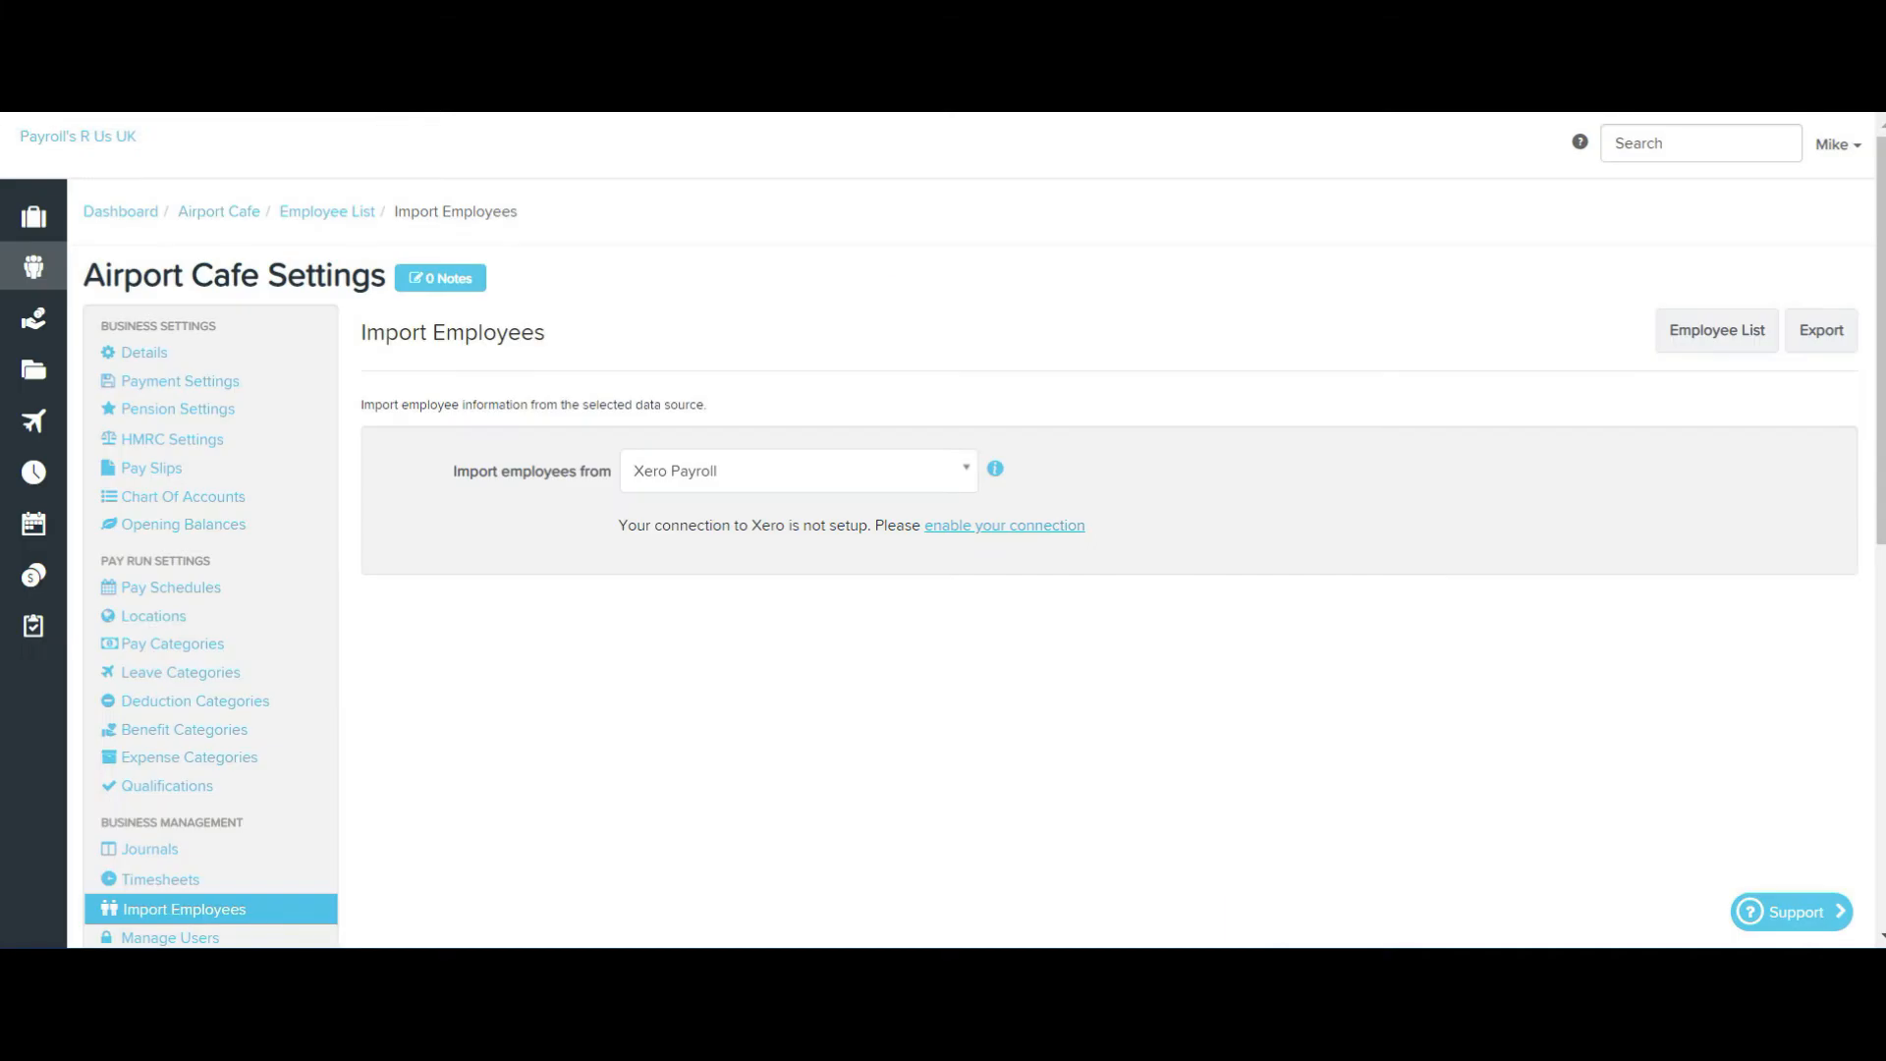
# - Change the employee import source to Sage 50 file upload
pyautogui.press('Down')
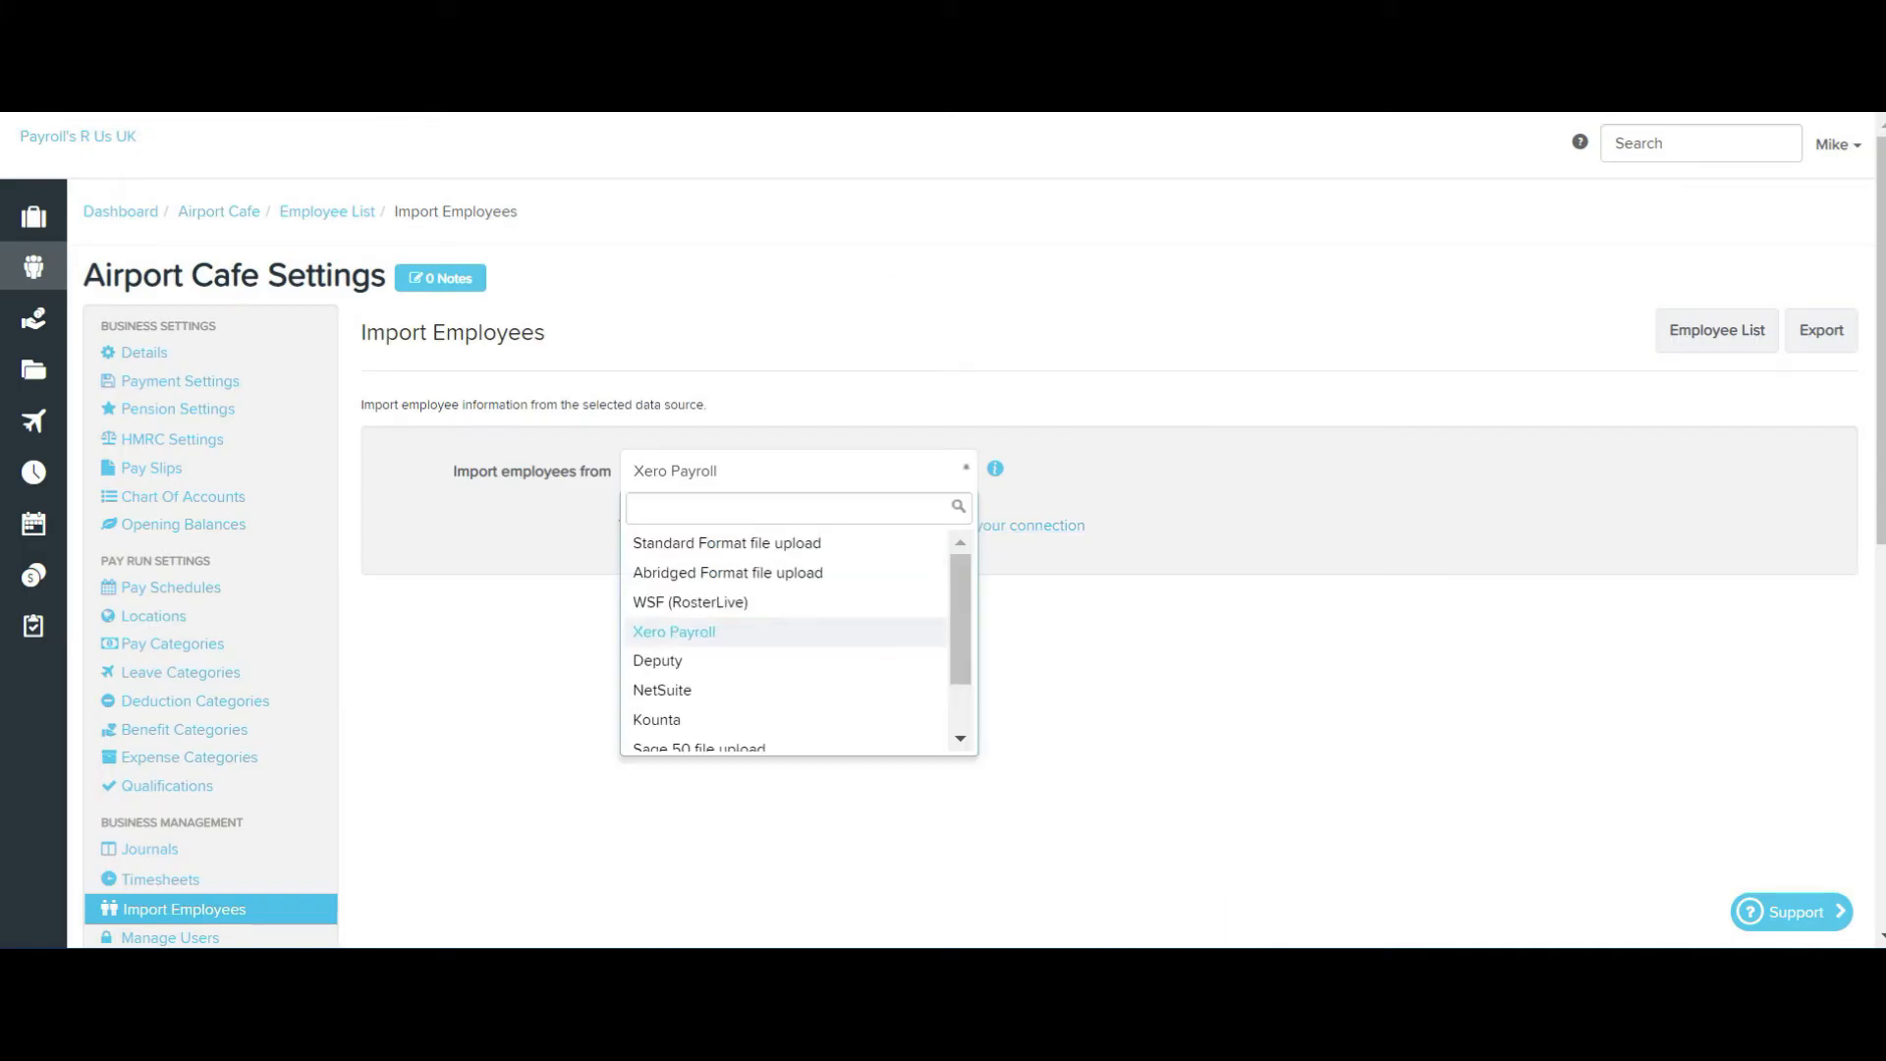
pyautogui.press('Down')
pyautogui.press('Down')
pyautogui.press('Down')
pyautogui.press('Down')
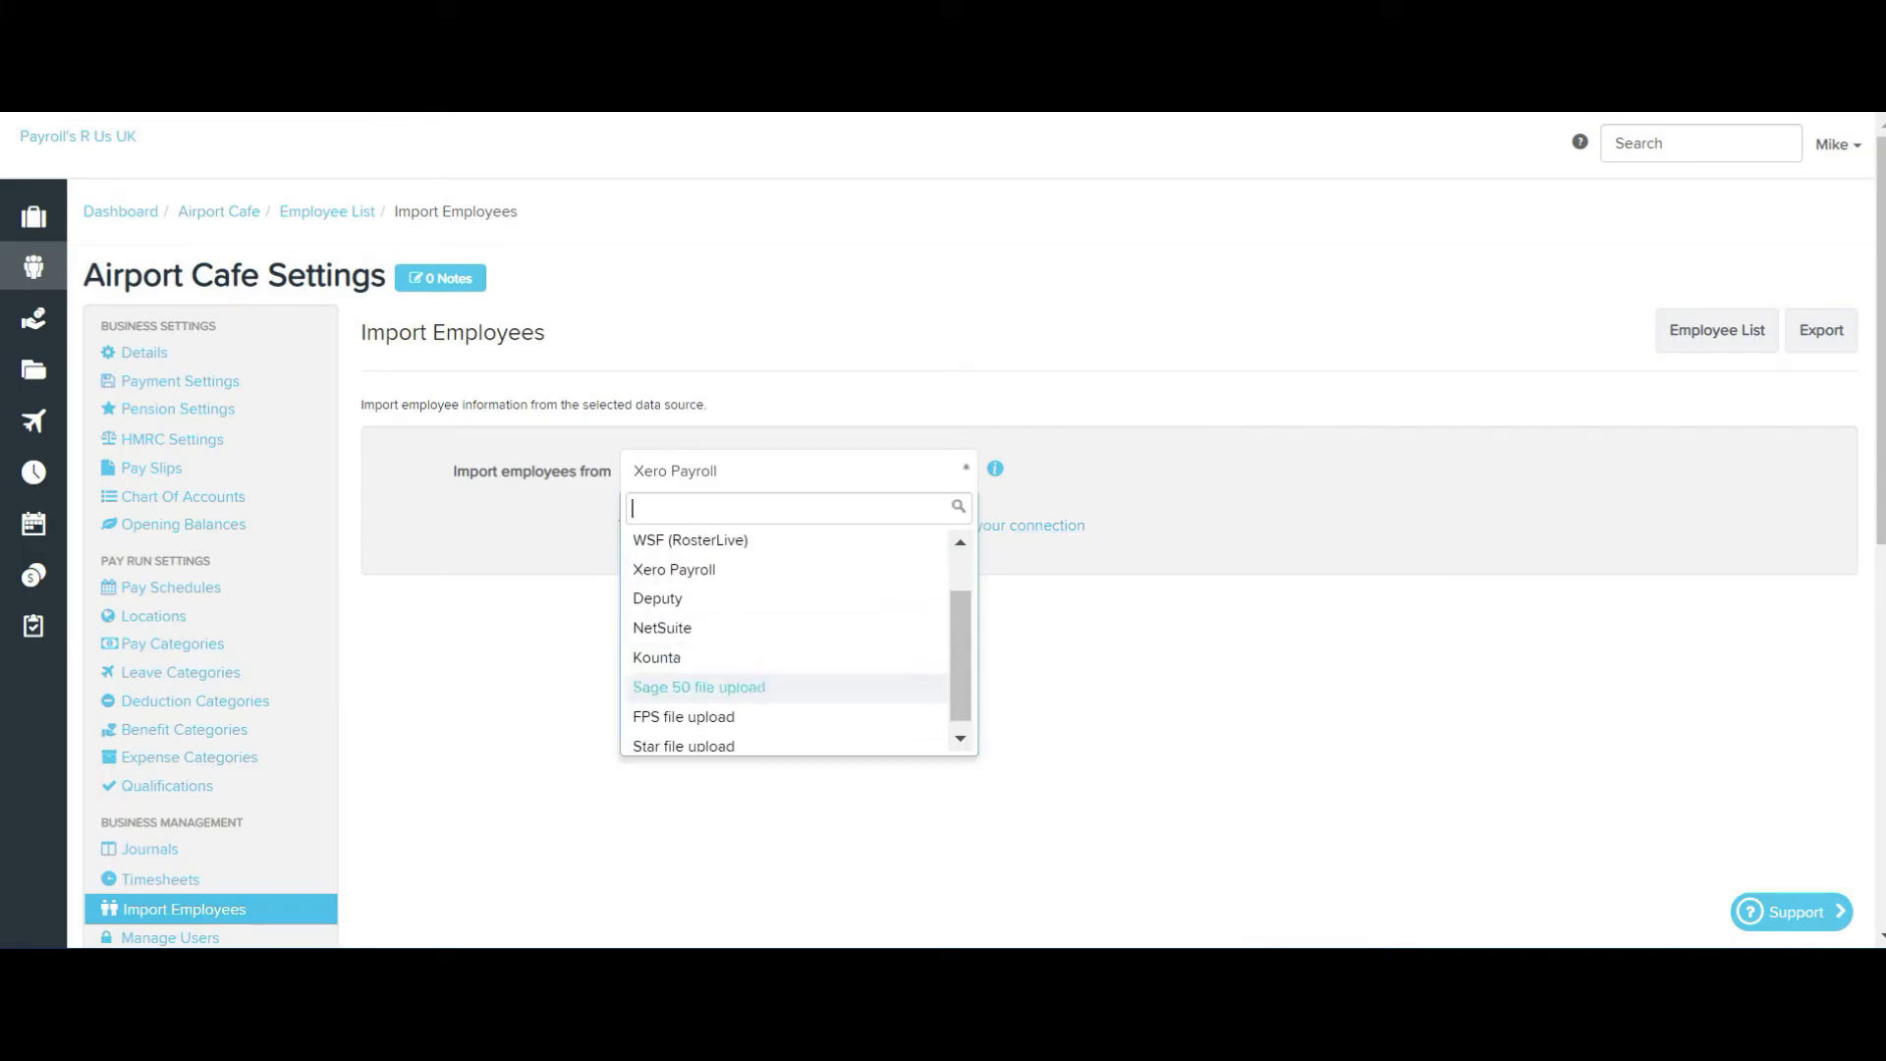
pyautogui.press('Return')
# - Examine the file types offered for the Sage 50 employee upload
pyautogui.press('Tab')
pyautogui.press('Down')
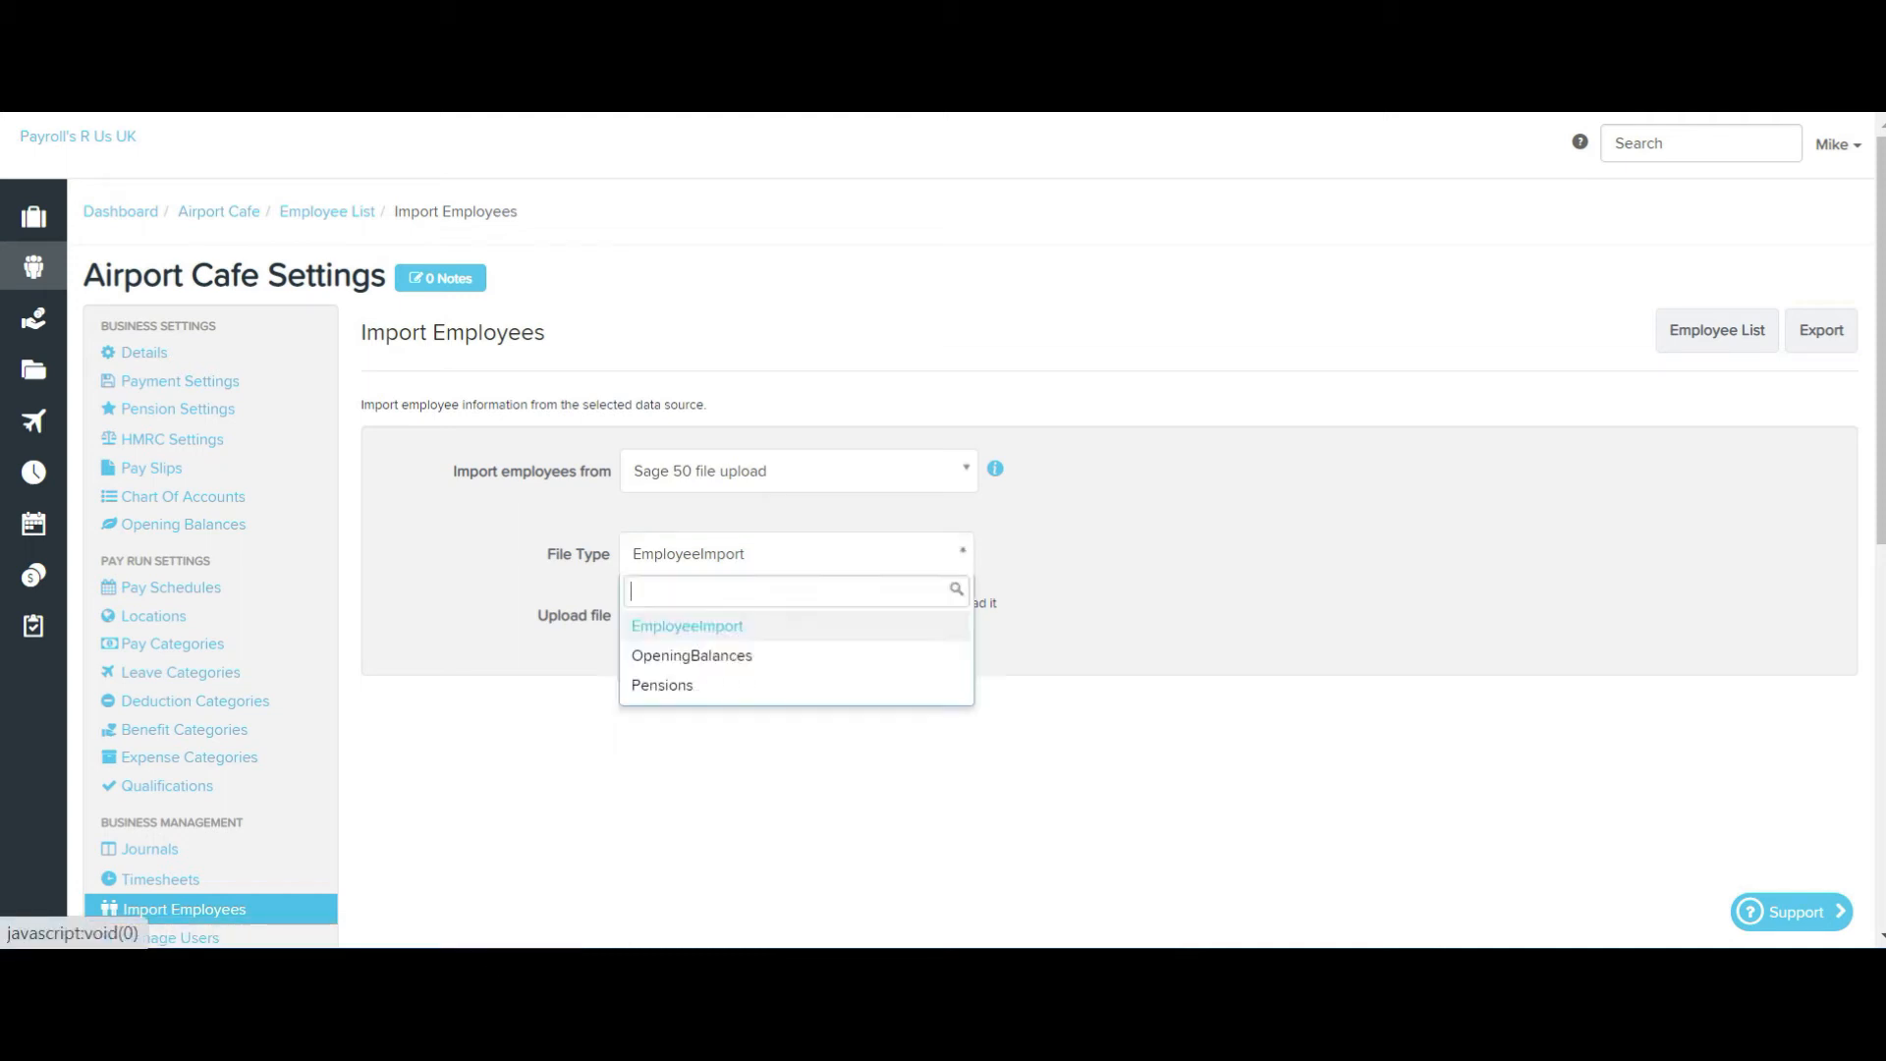
pyautogui.press('Down')
pyautogui.press('Down')
pyautogui.press('Up')
pyautogui.press('Up')
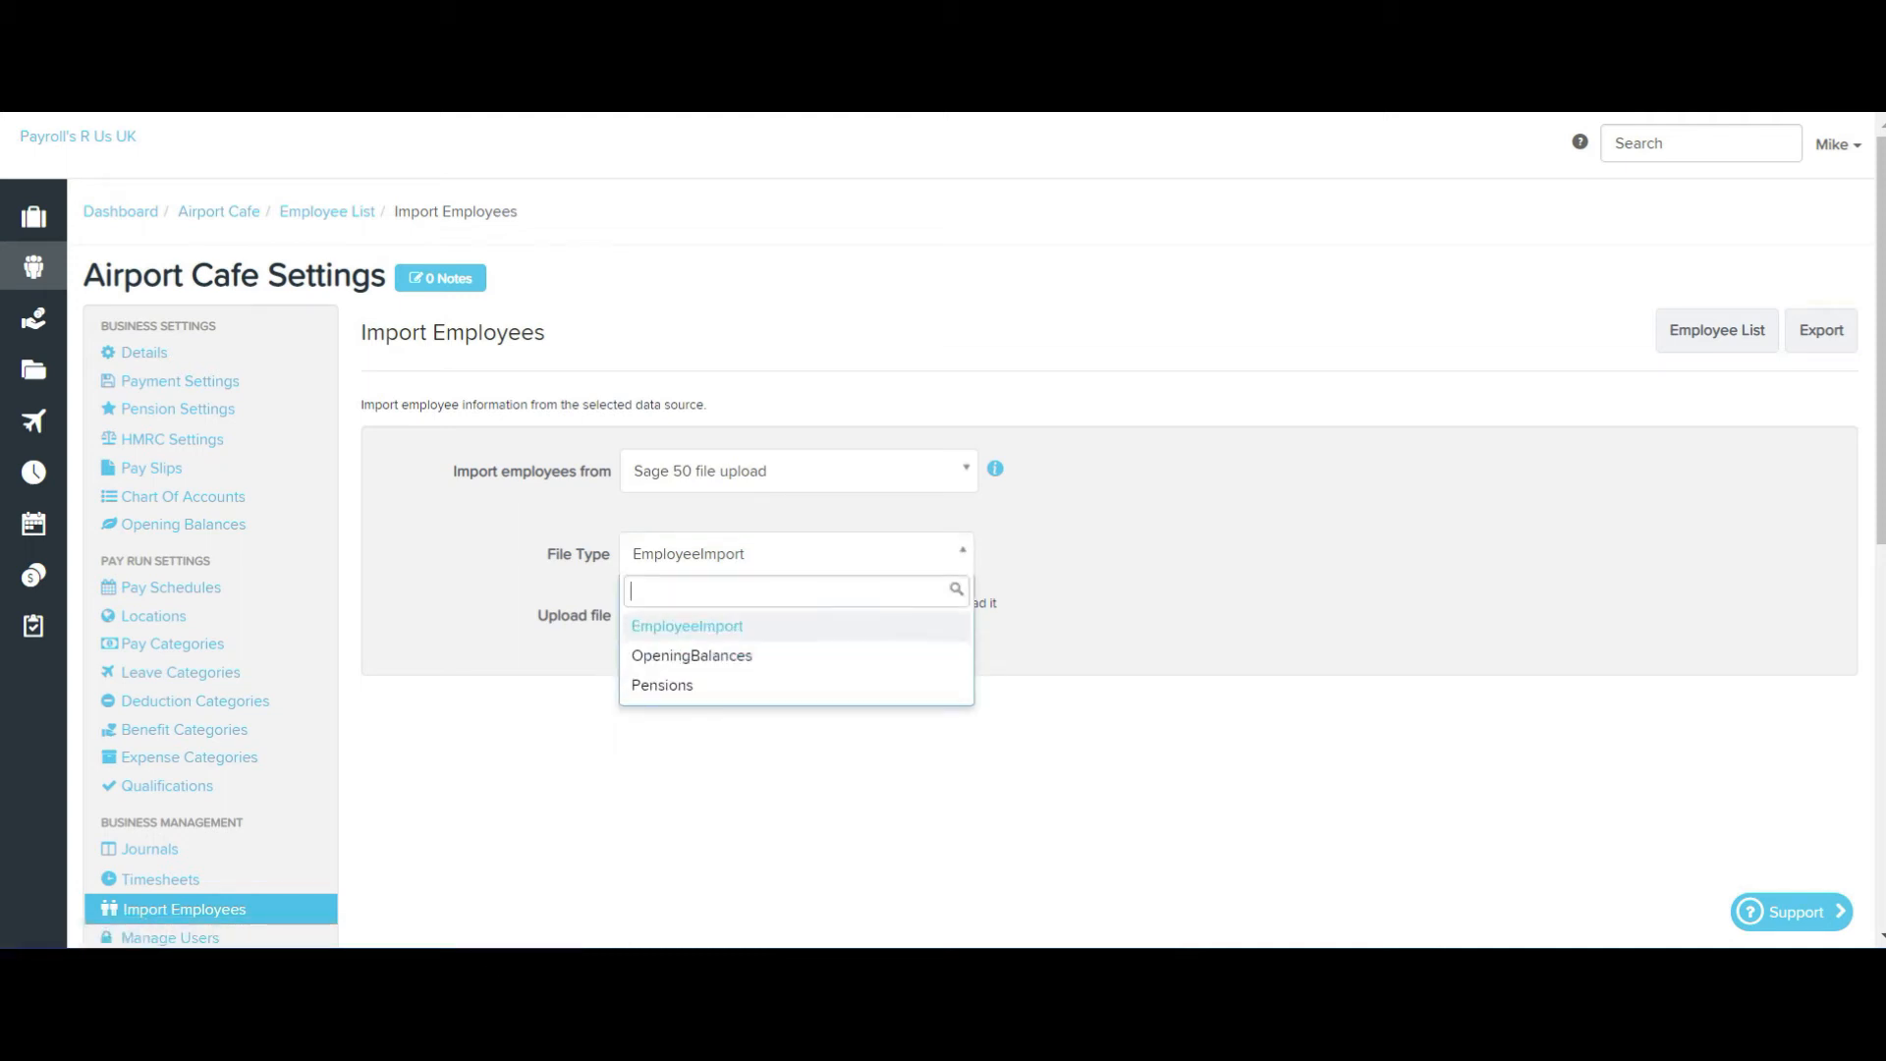
pyautogui.press('Down')
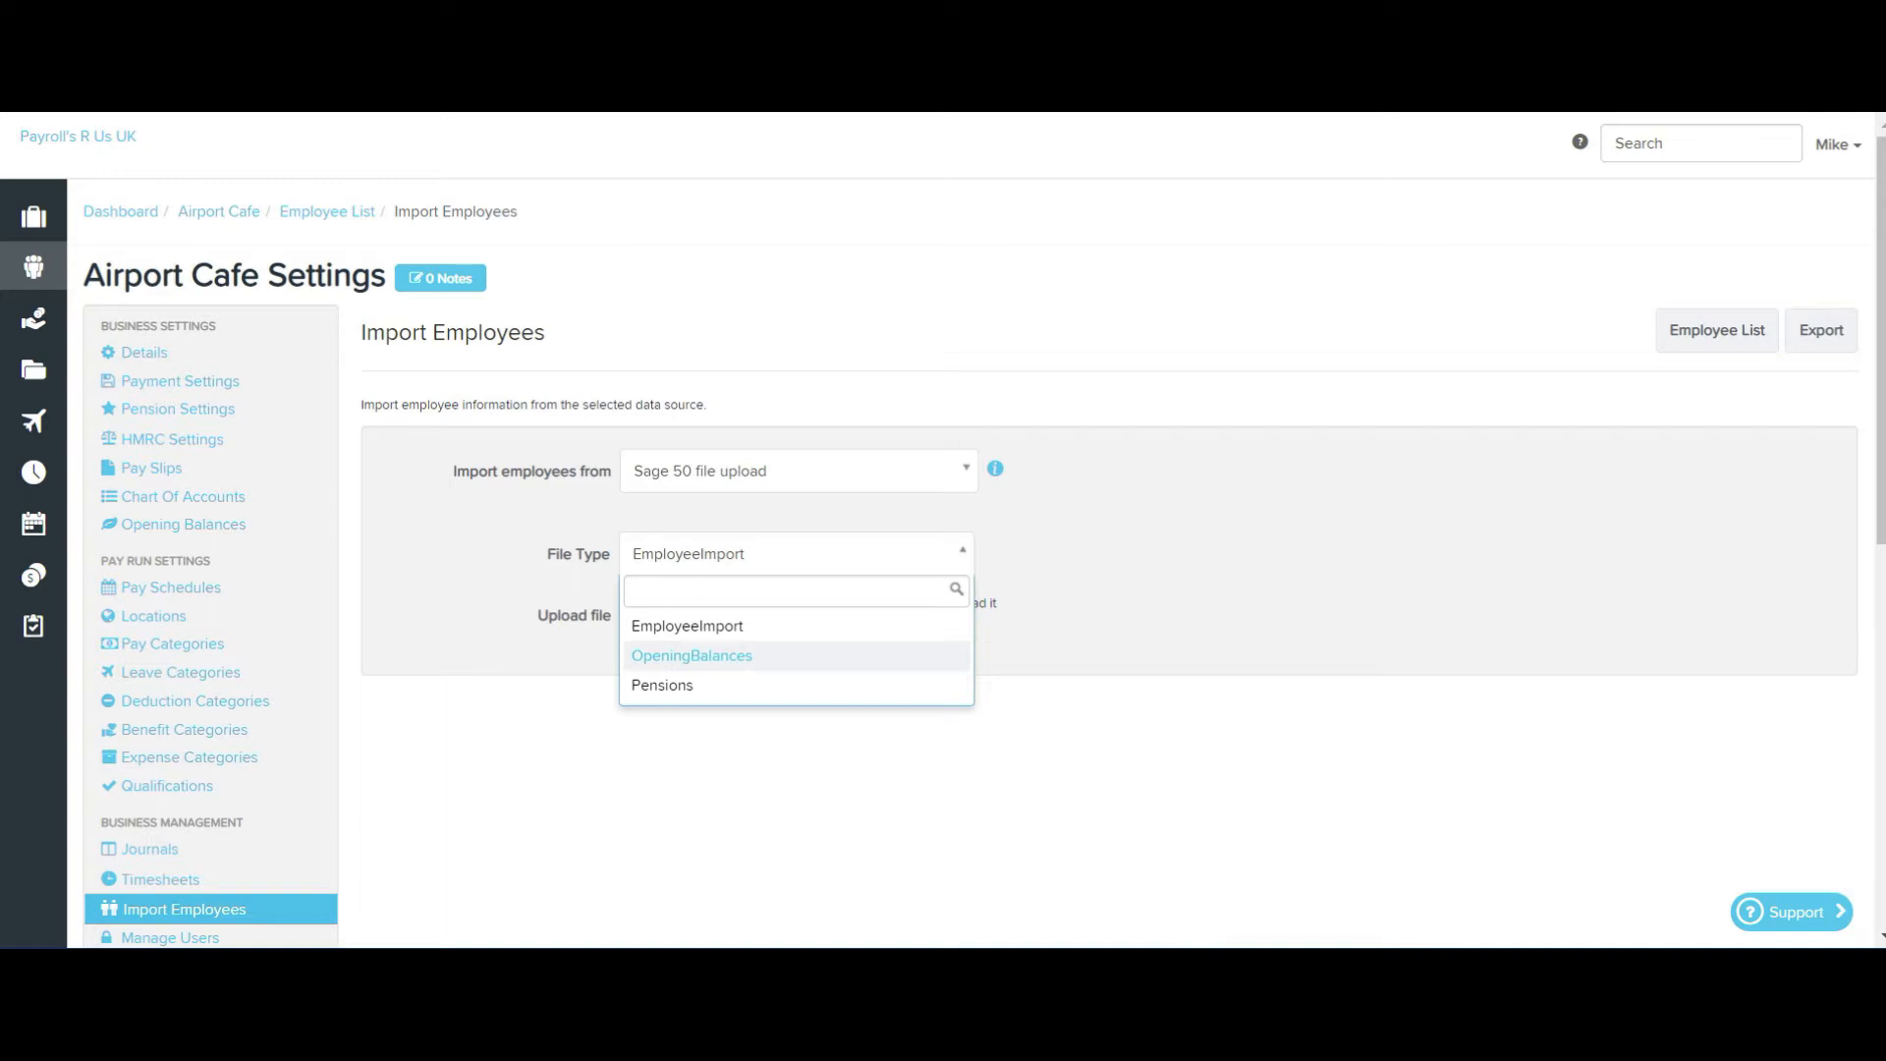
pyautogui.press('Down')
# - Set the employee import source to Standard Format file upload and turn on automatic creation of missing locations
pyautogui.hotkey('shift', 'Tab')
pyautogui.press('Down')
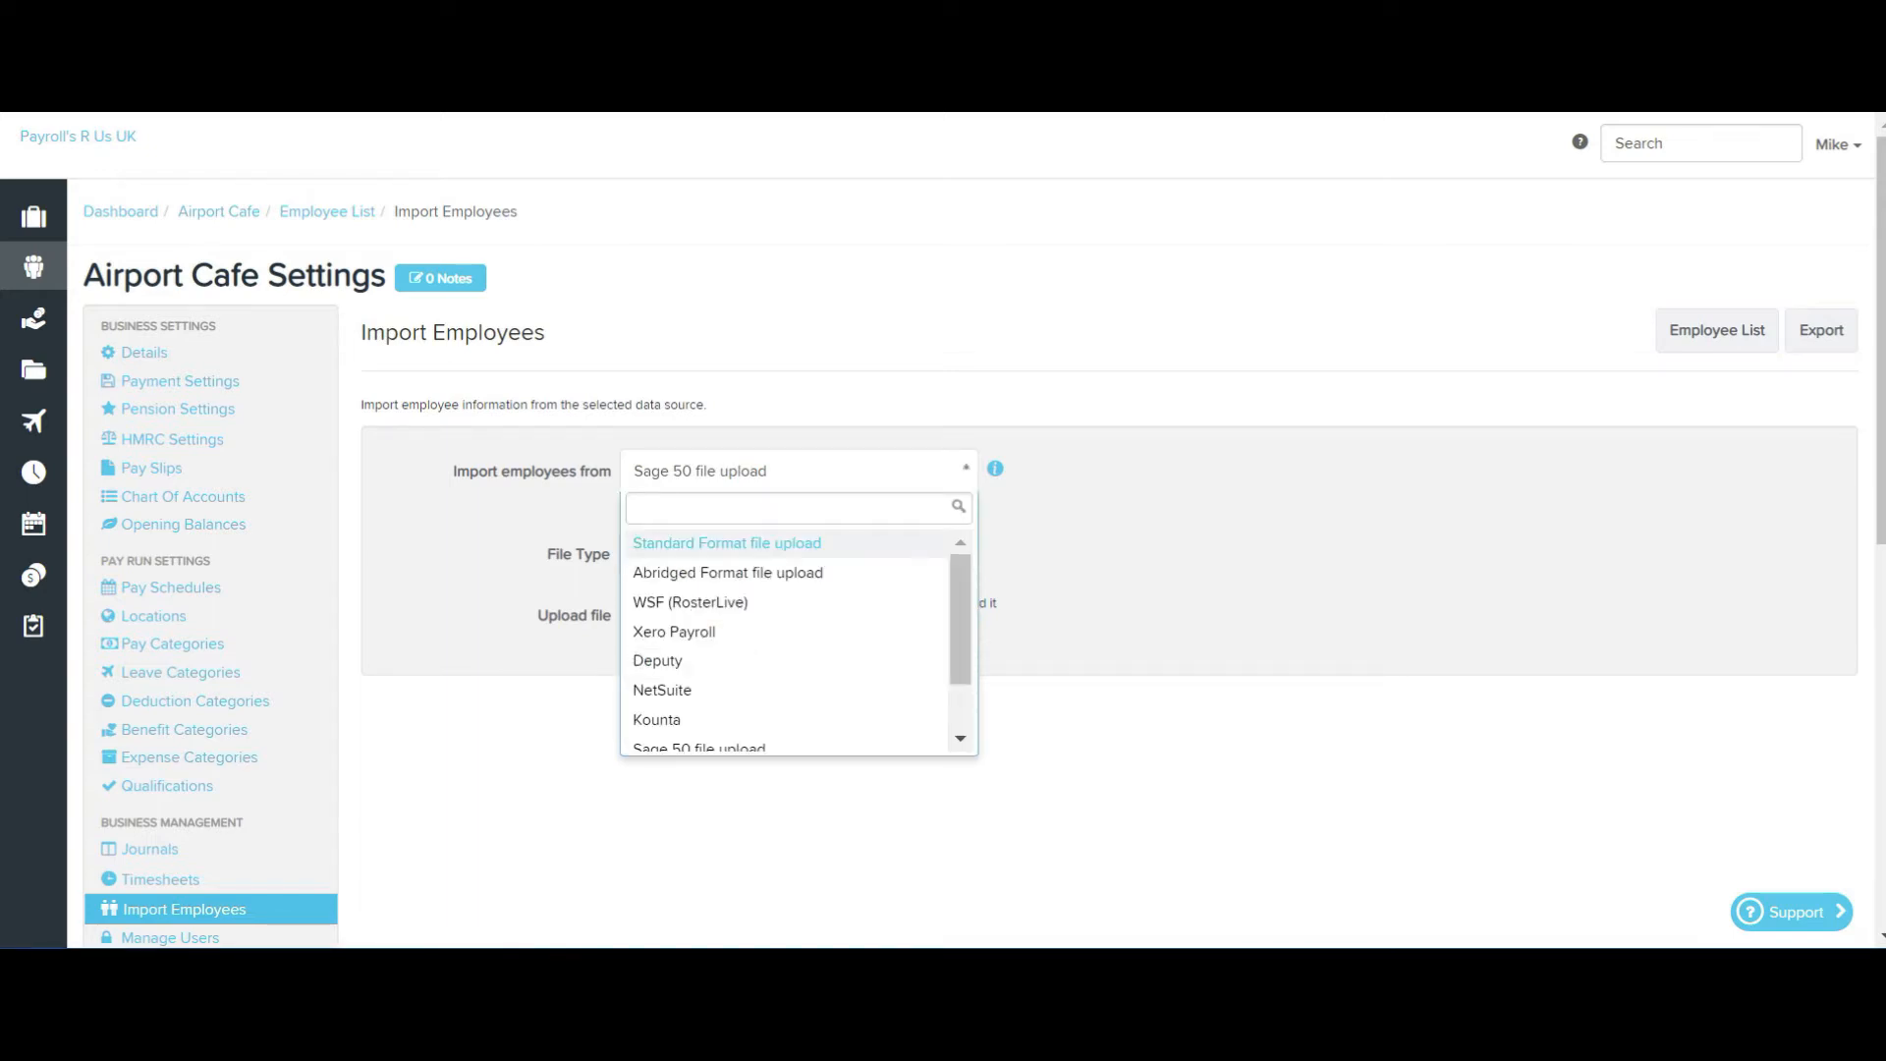
pyautogui.press('Return')
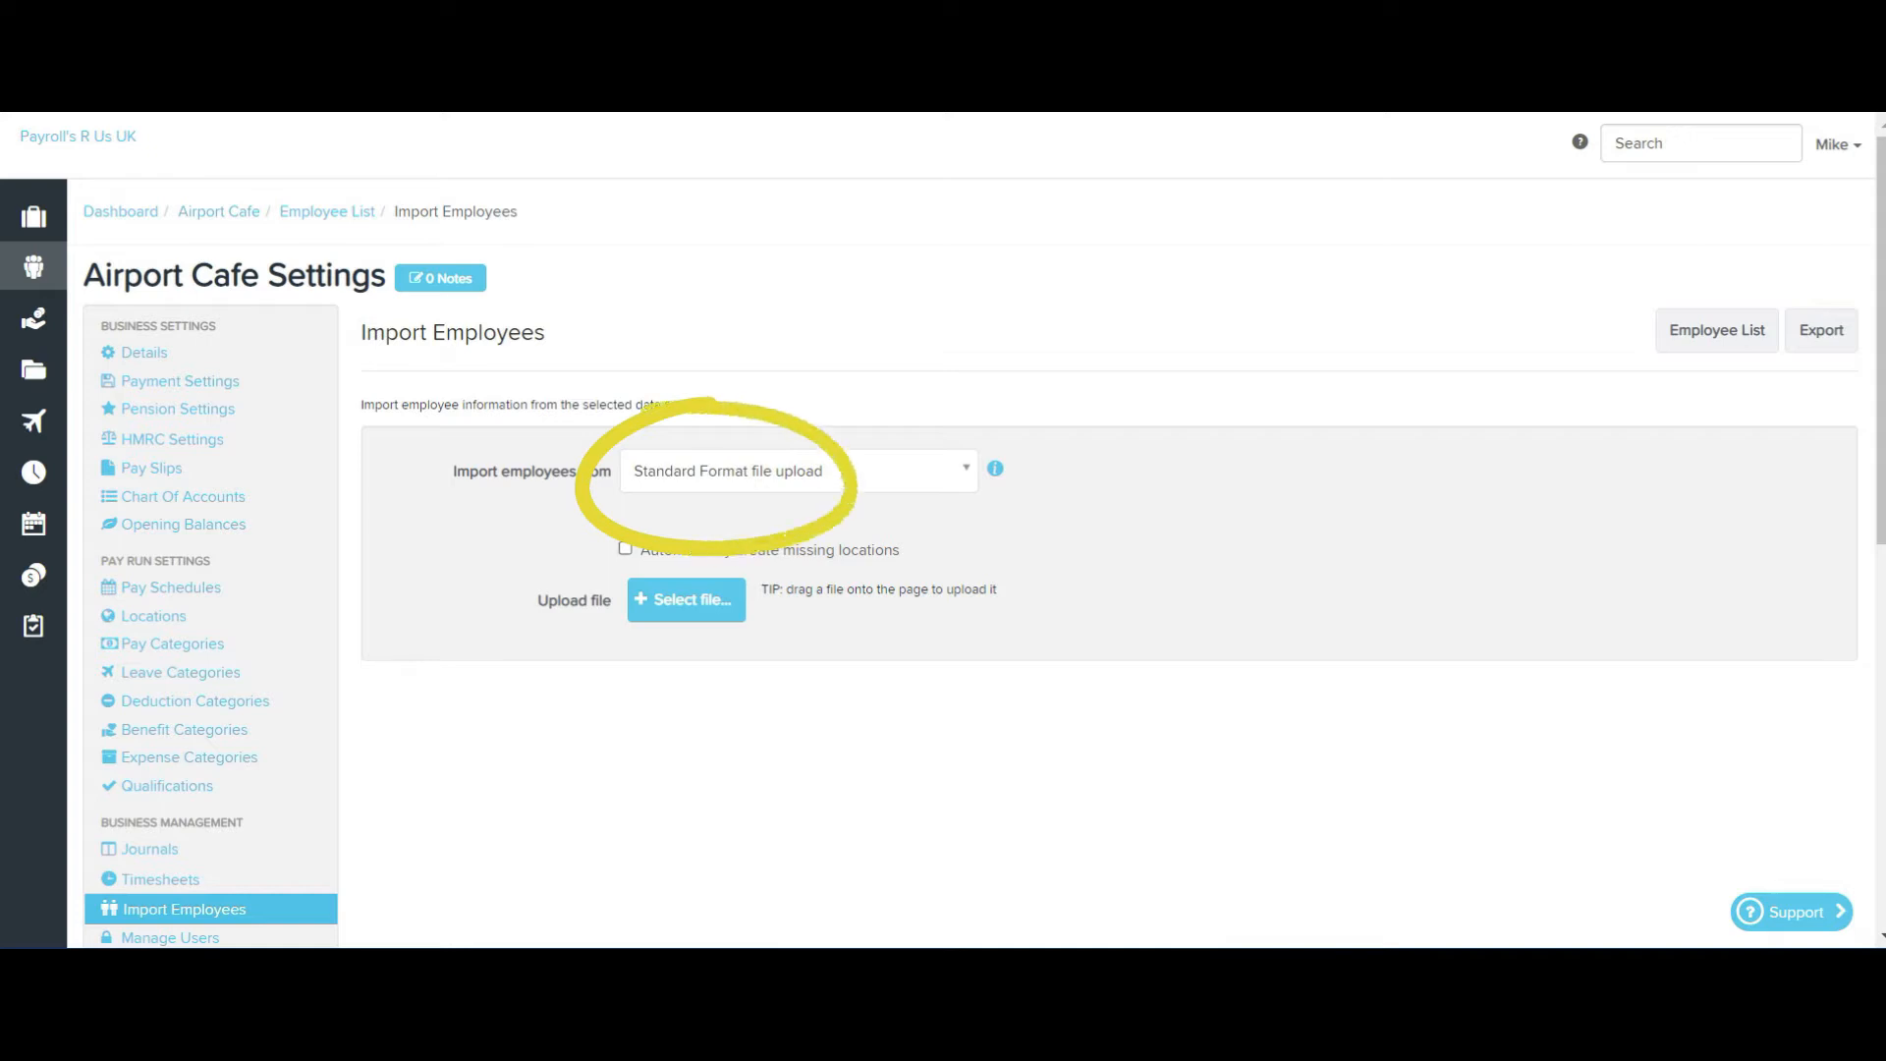
pyautogui.click(626, 548)
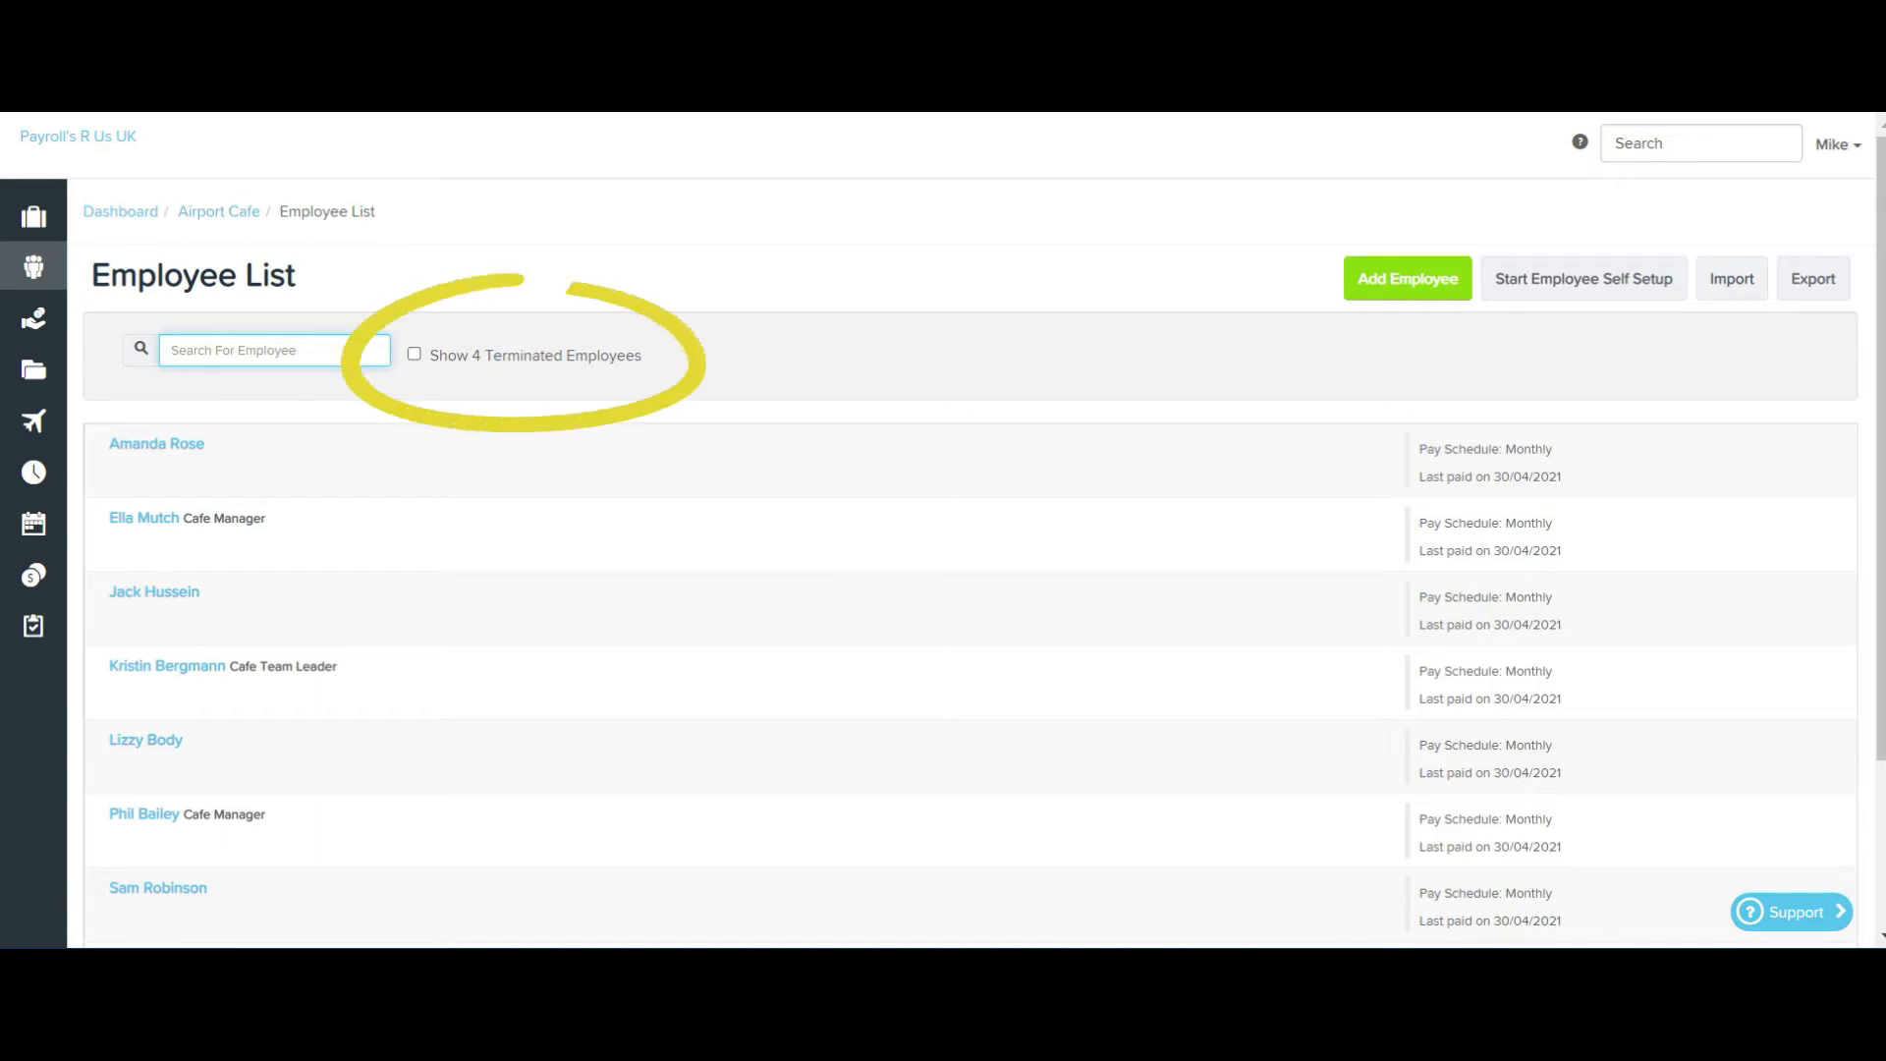
# - Show the terminated employees in the employee list and go to the employee import page
pyautogui.click(414, 354)
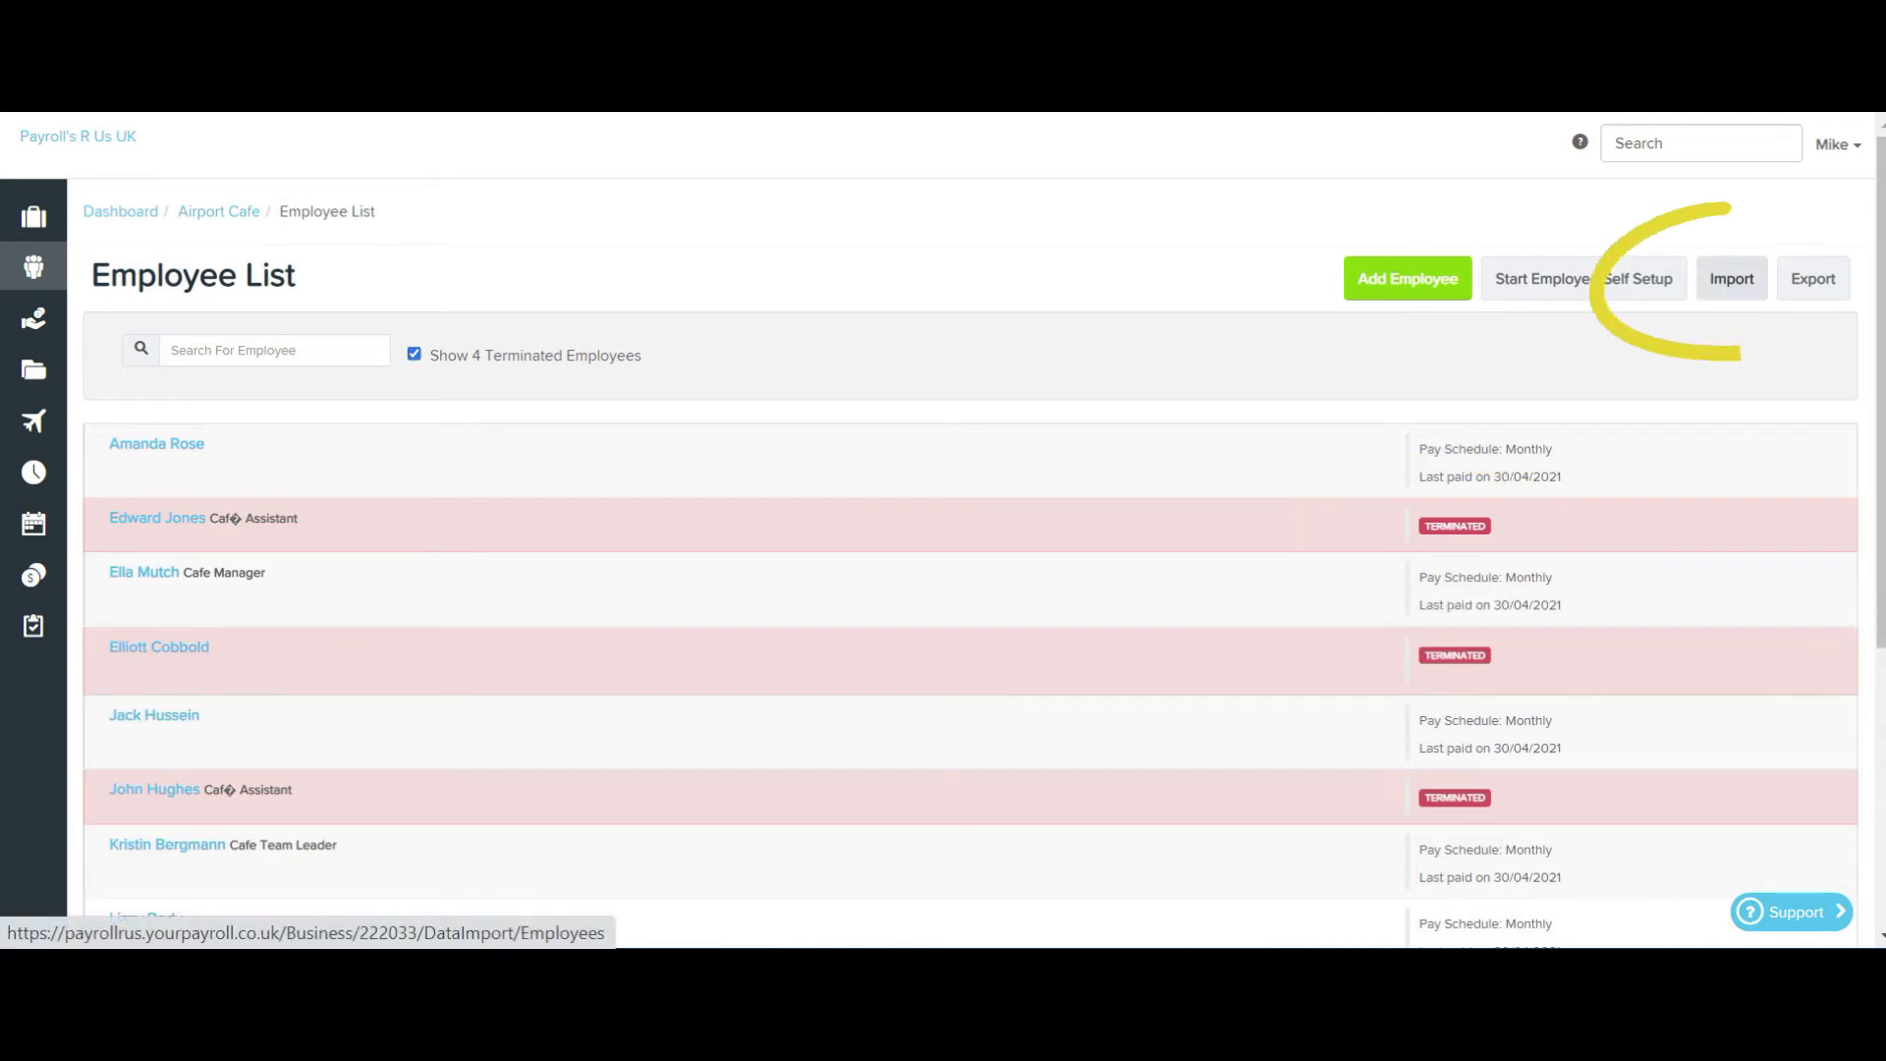
pyautogui.click(1732, 279)
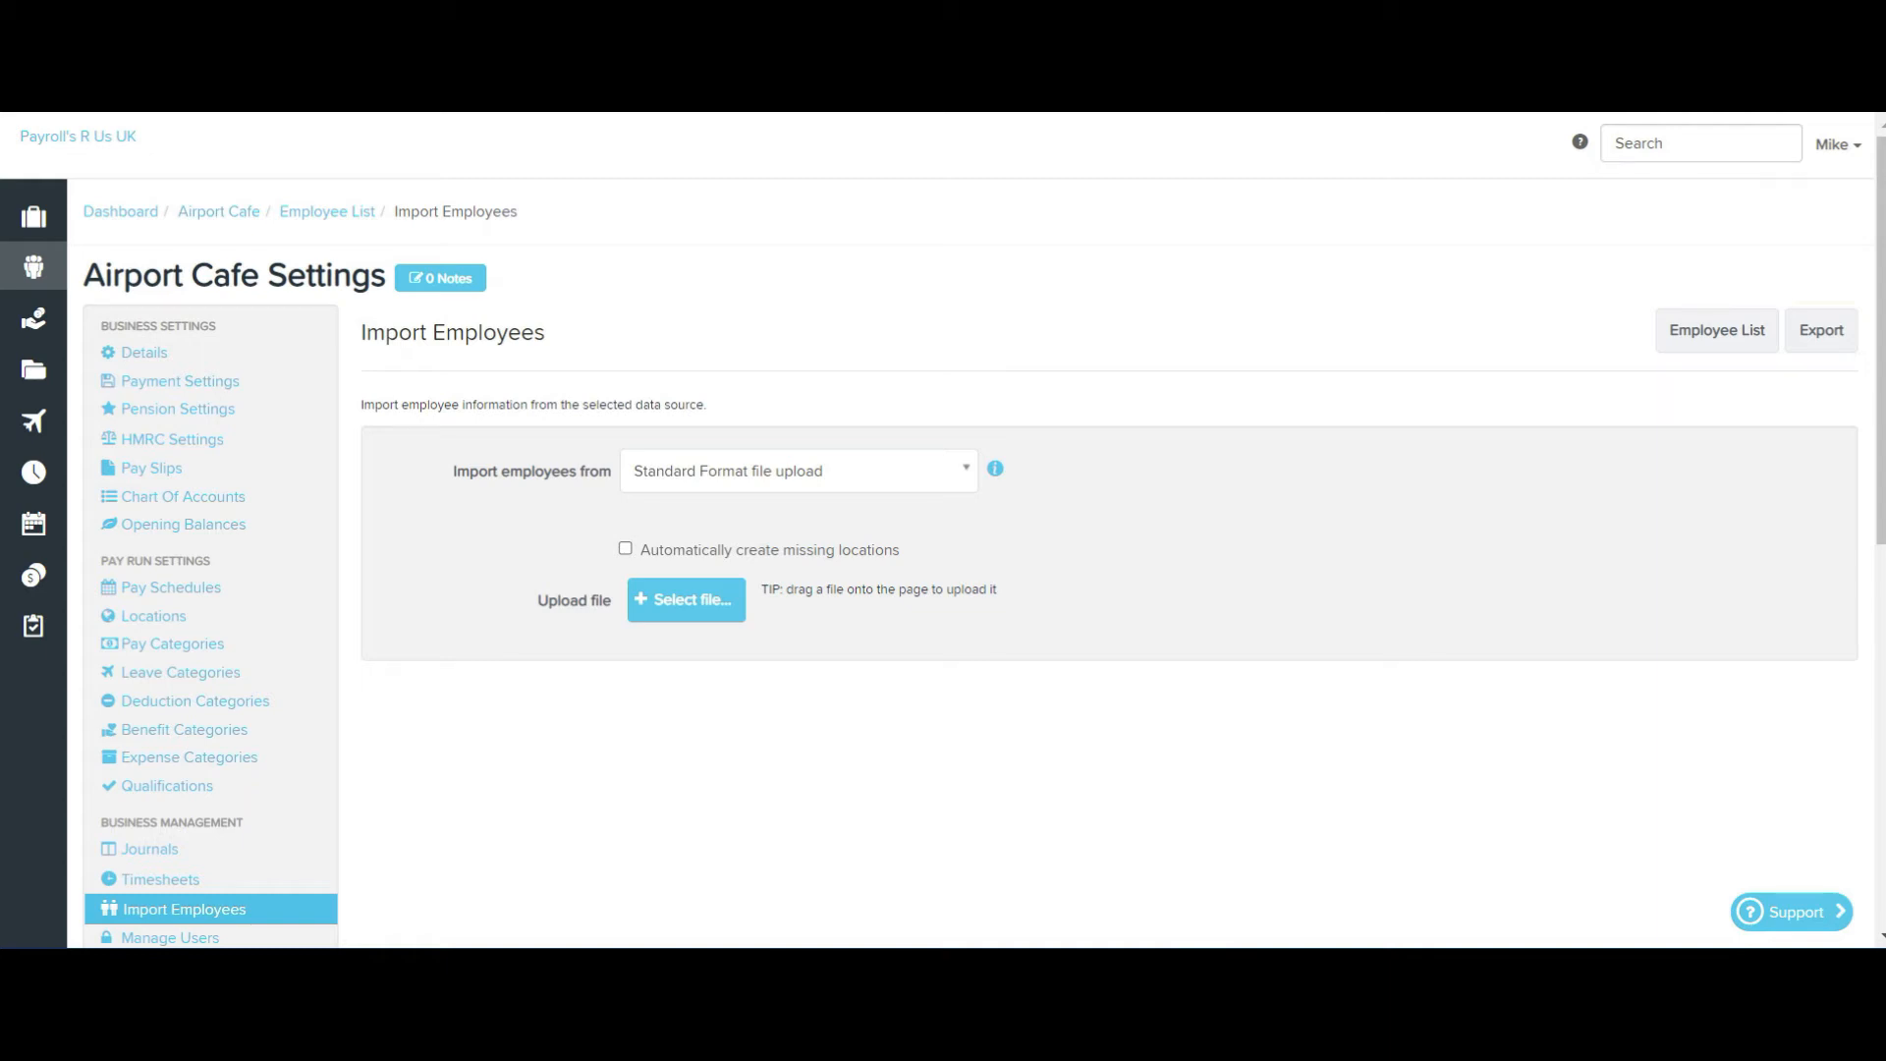
# - Open the employee export page and examine the Data type template options
pyautogui.click(1821, 331)
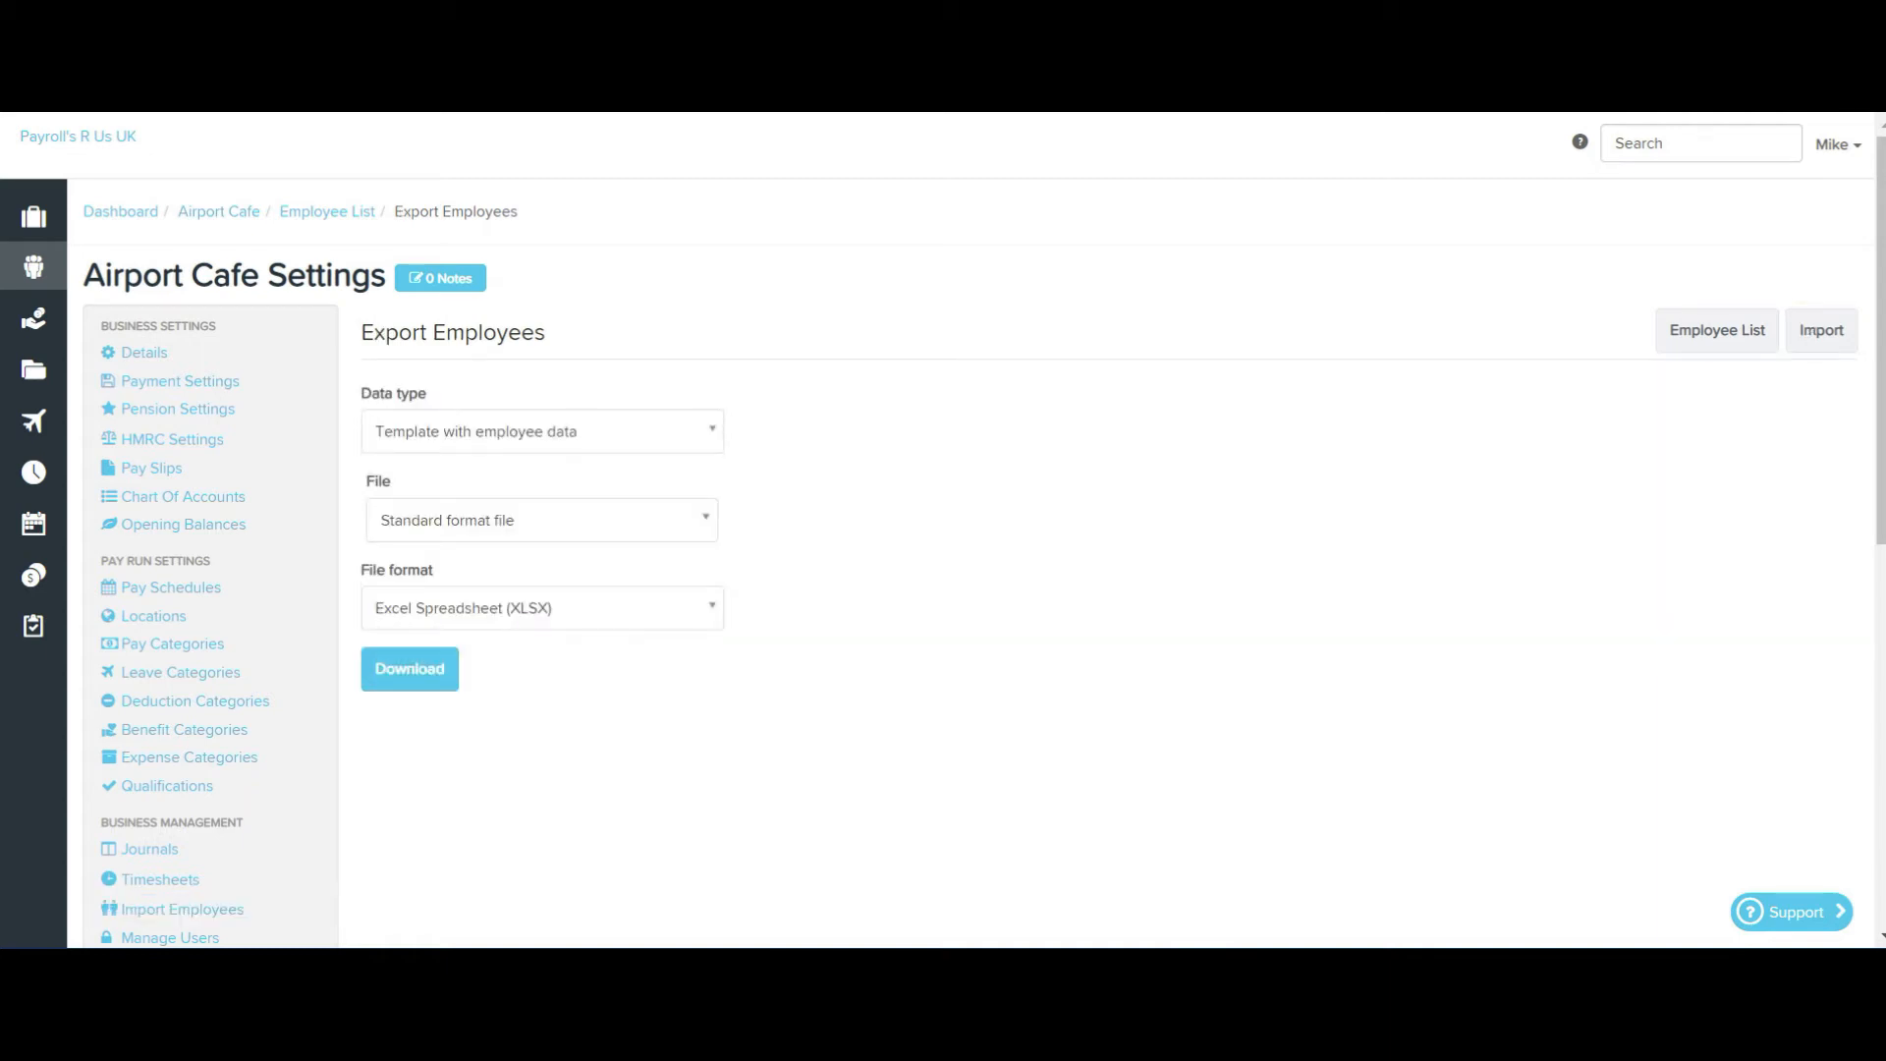
pyautogui.click(542, 431)
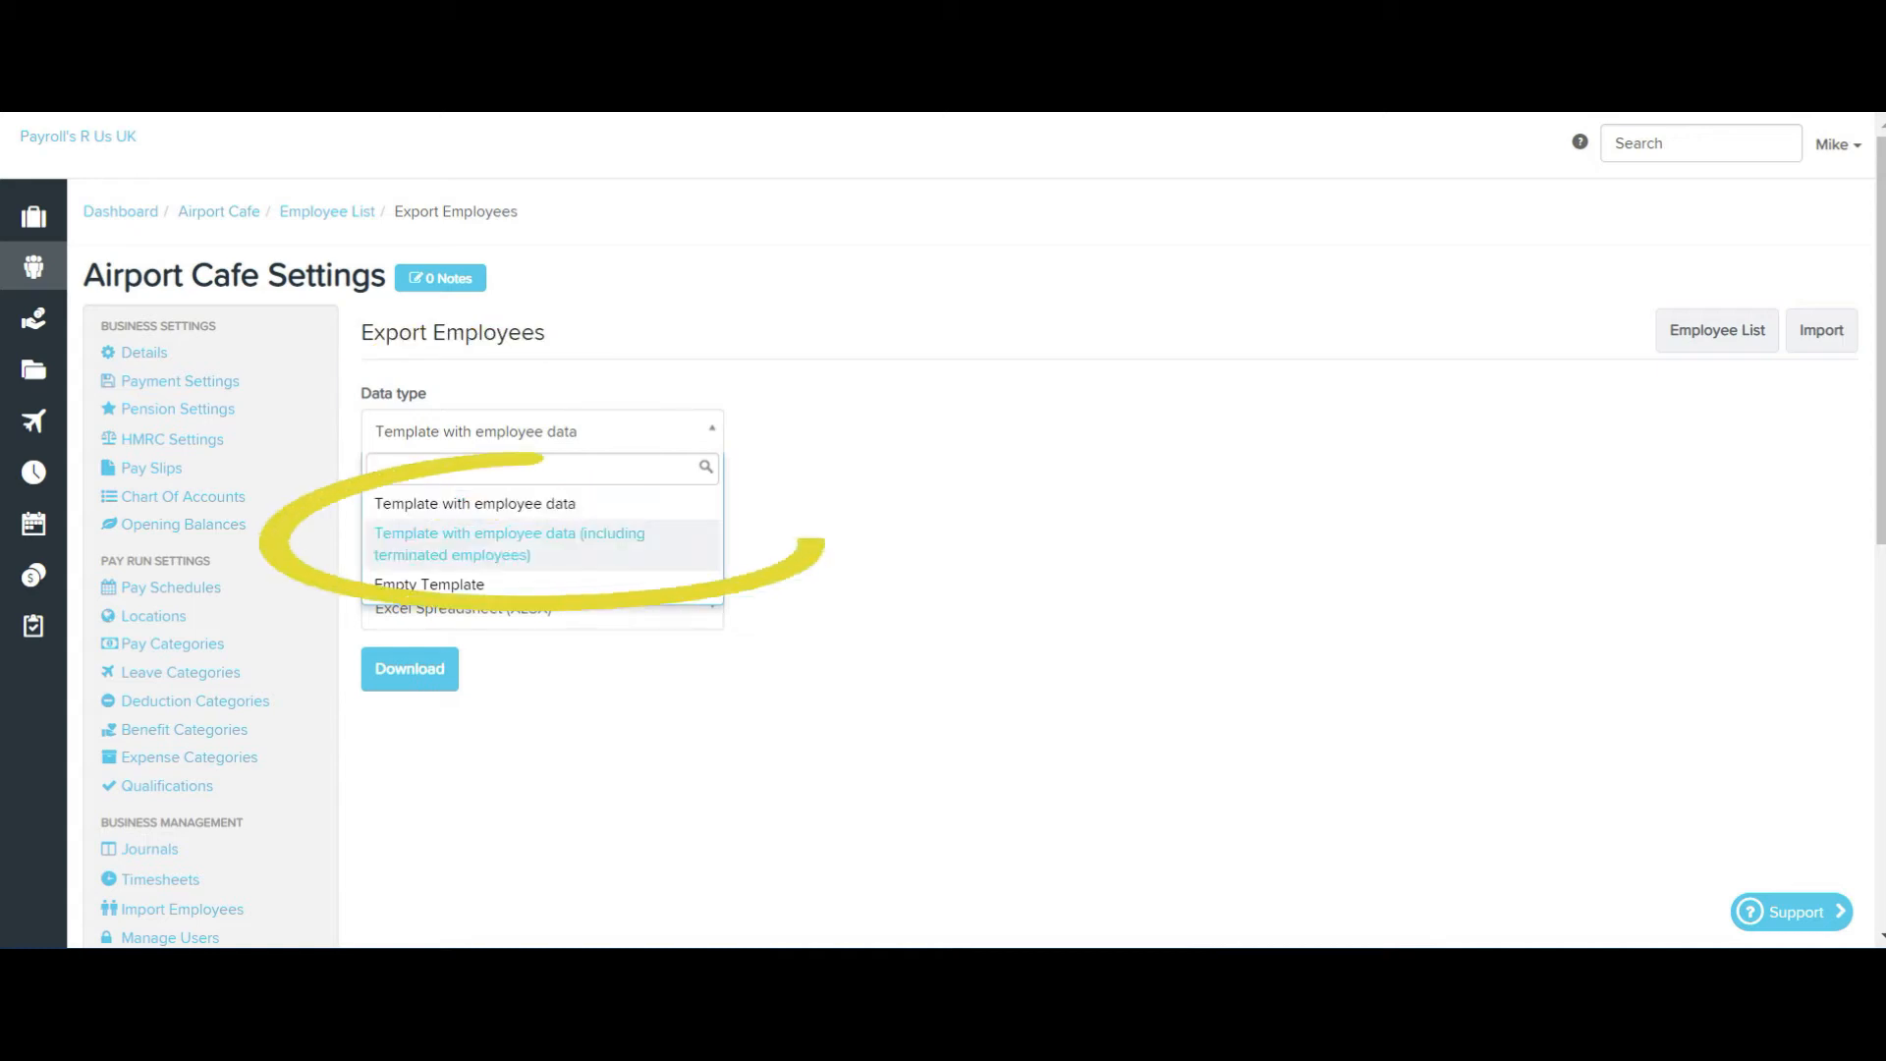
pyautogui.press('Escape')
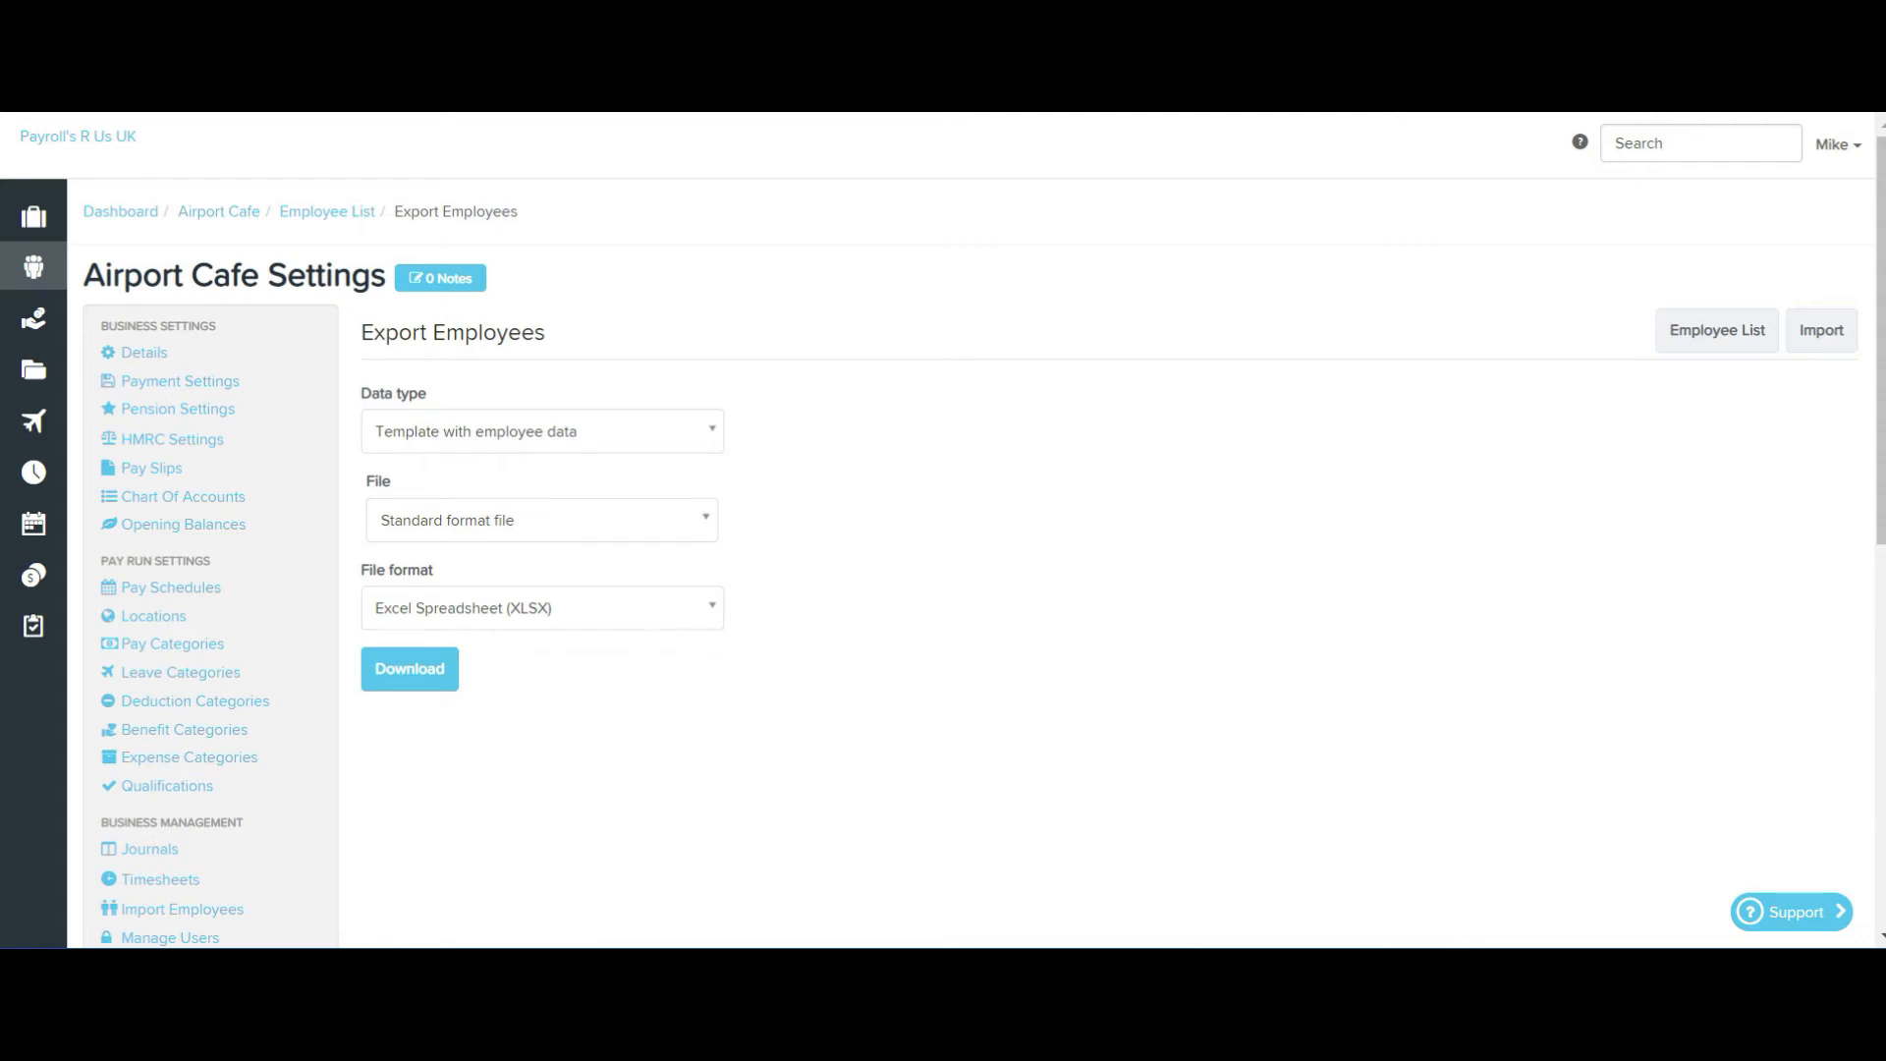
# - Return to the employee import page and upload Employee import Airport Cafe.csv with automatic creation of missing locations enabled
pyautogui.click(1822, 330)
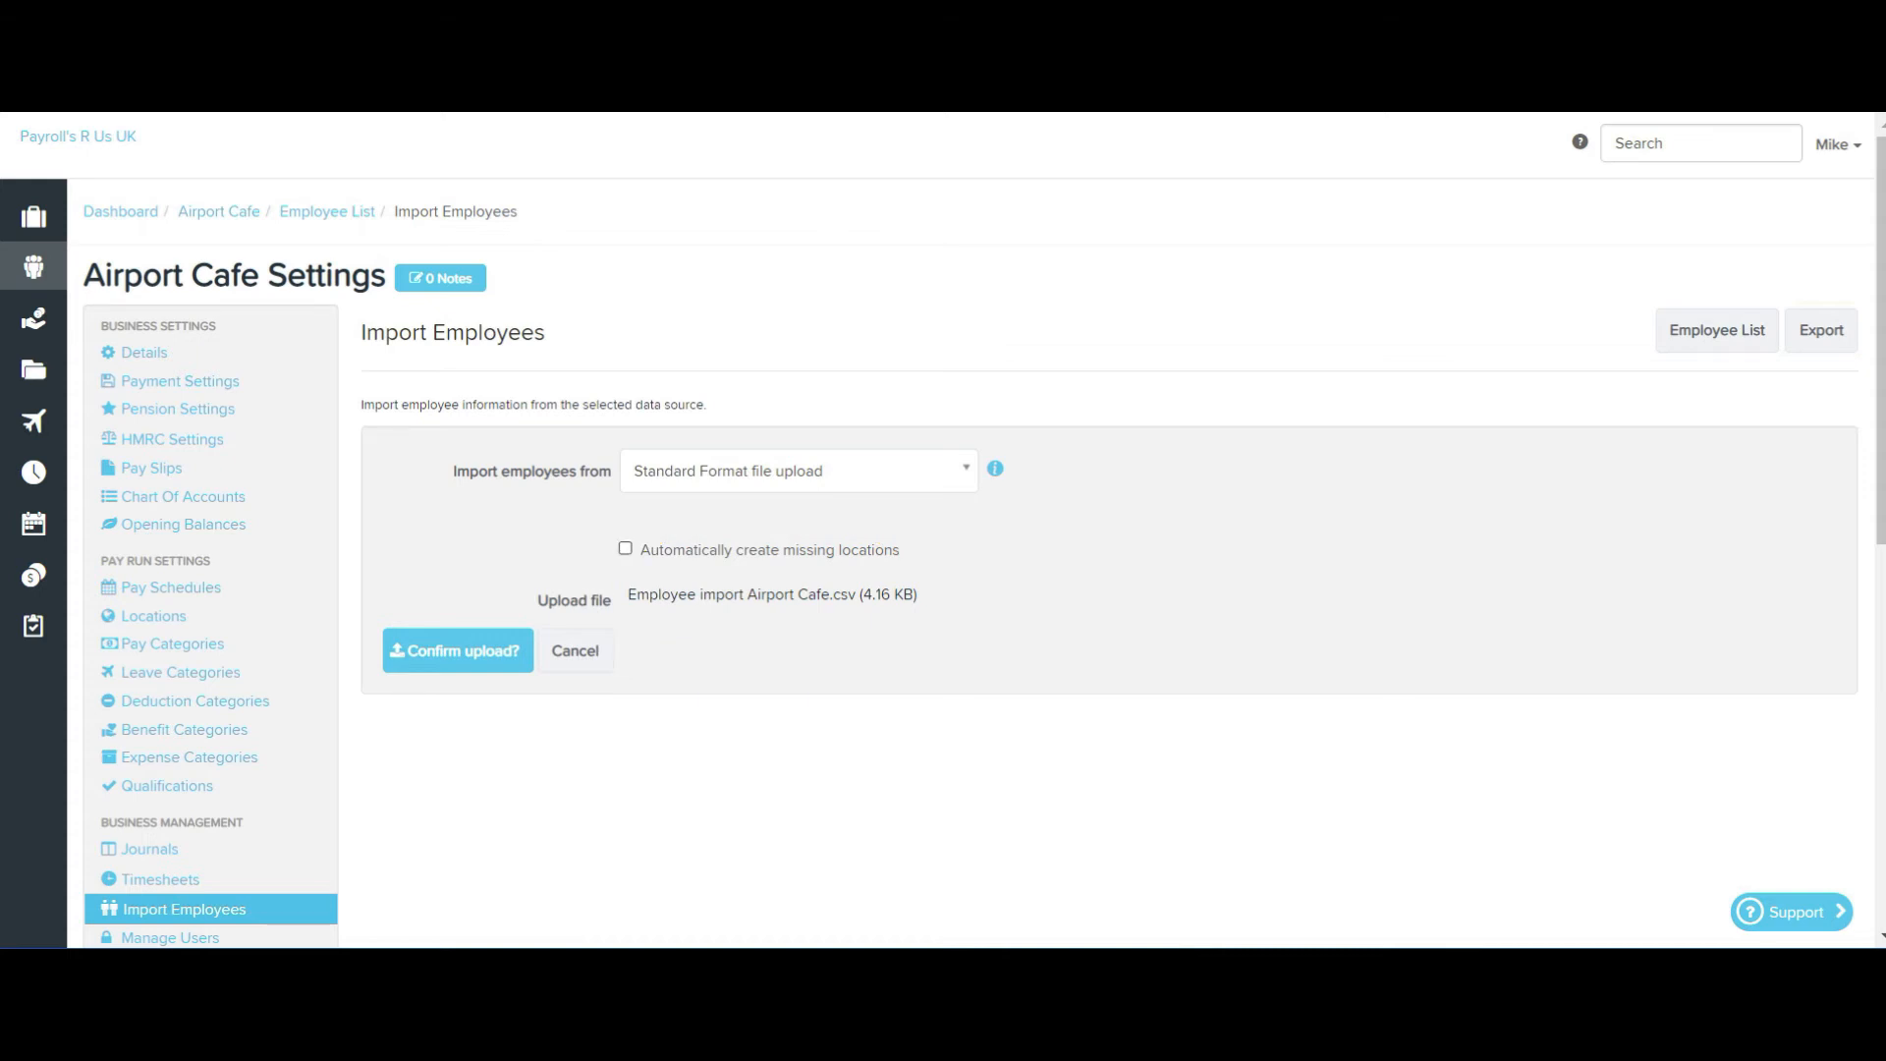
pyautogui.click(625, 548)
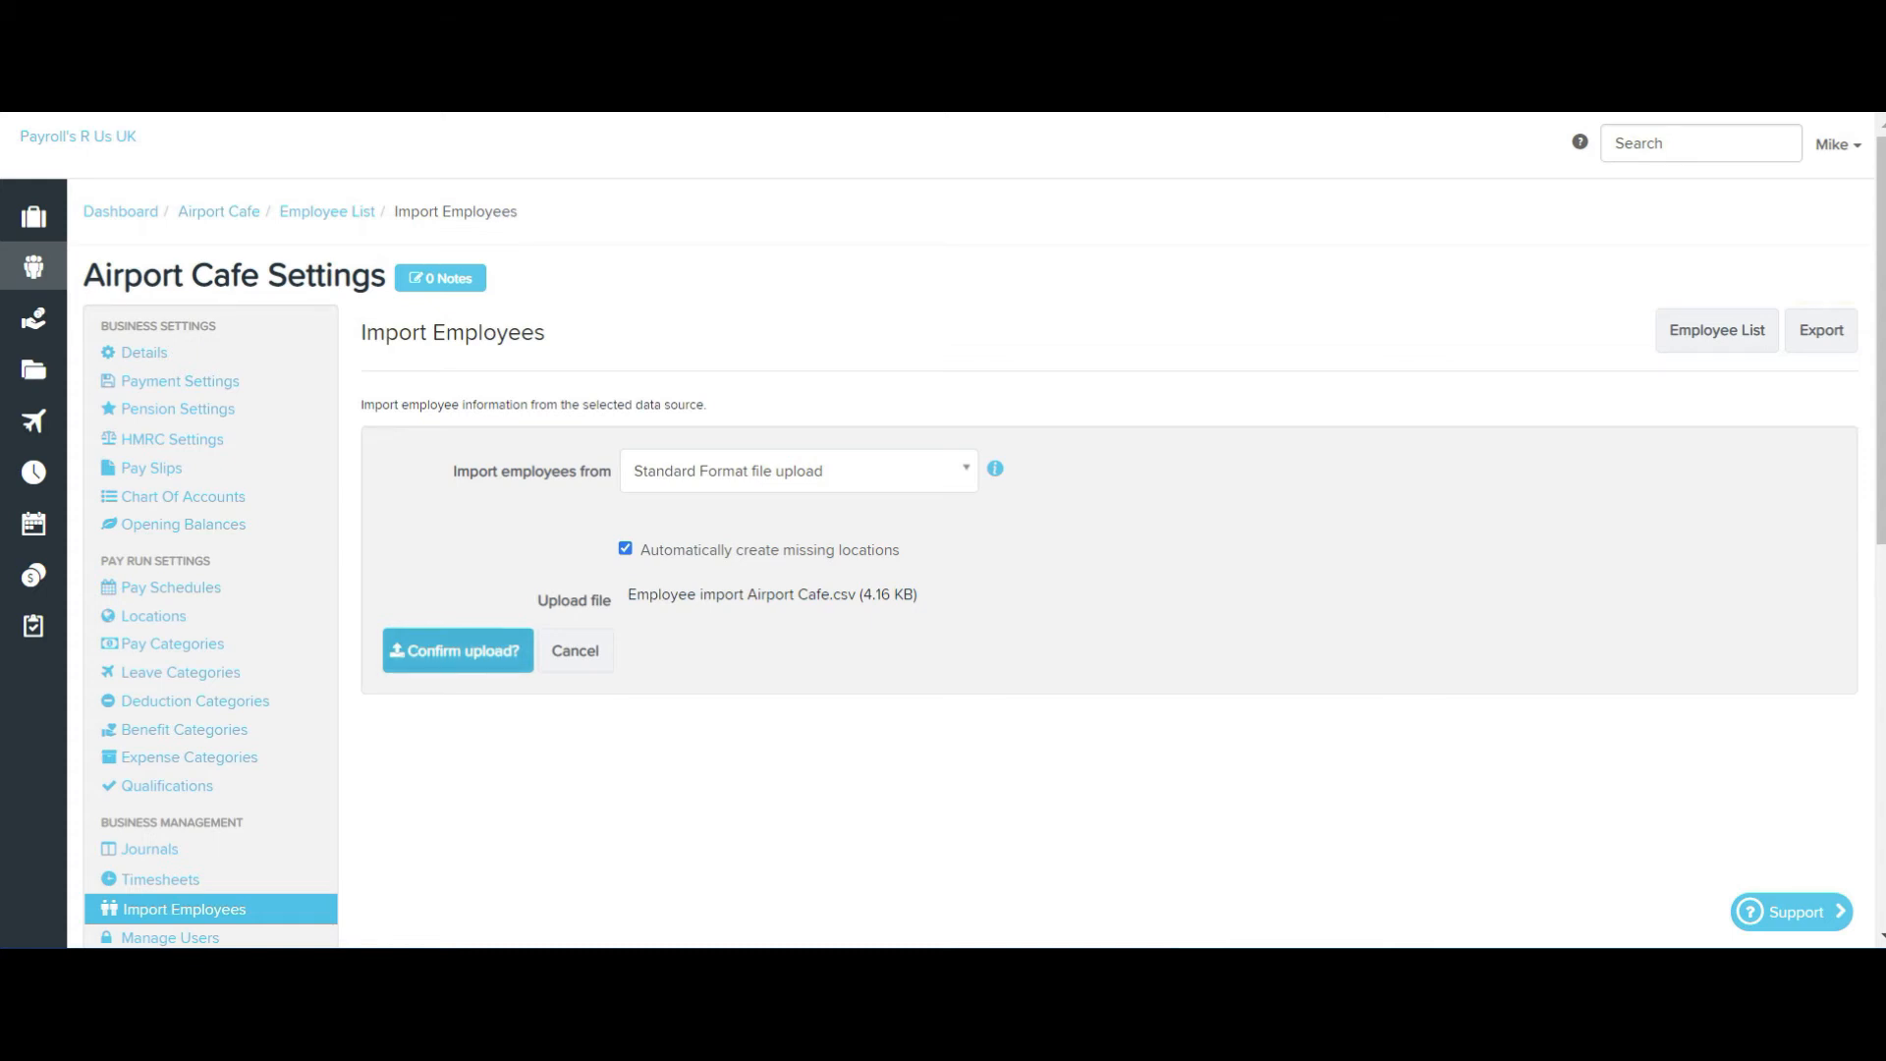
pyautogui.click(458, 650)
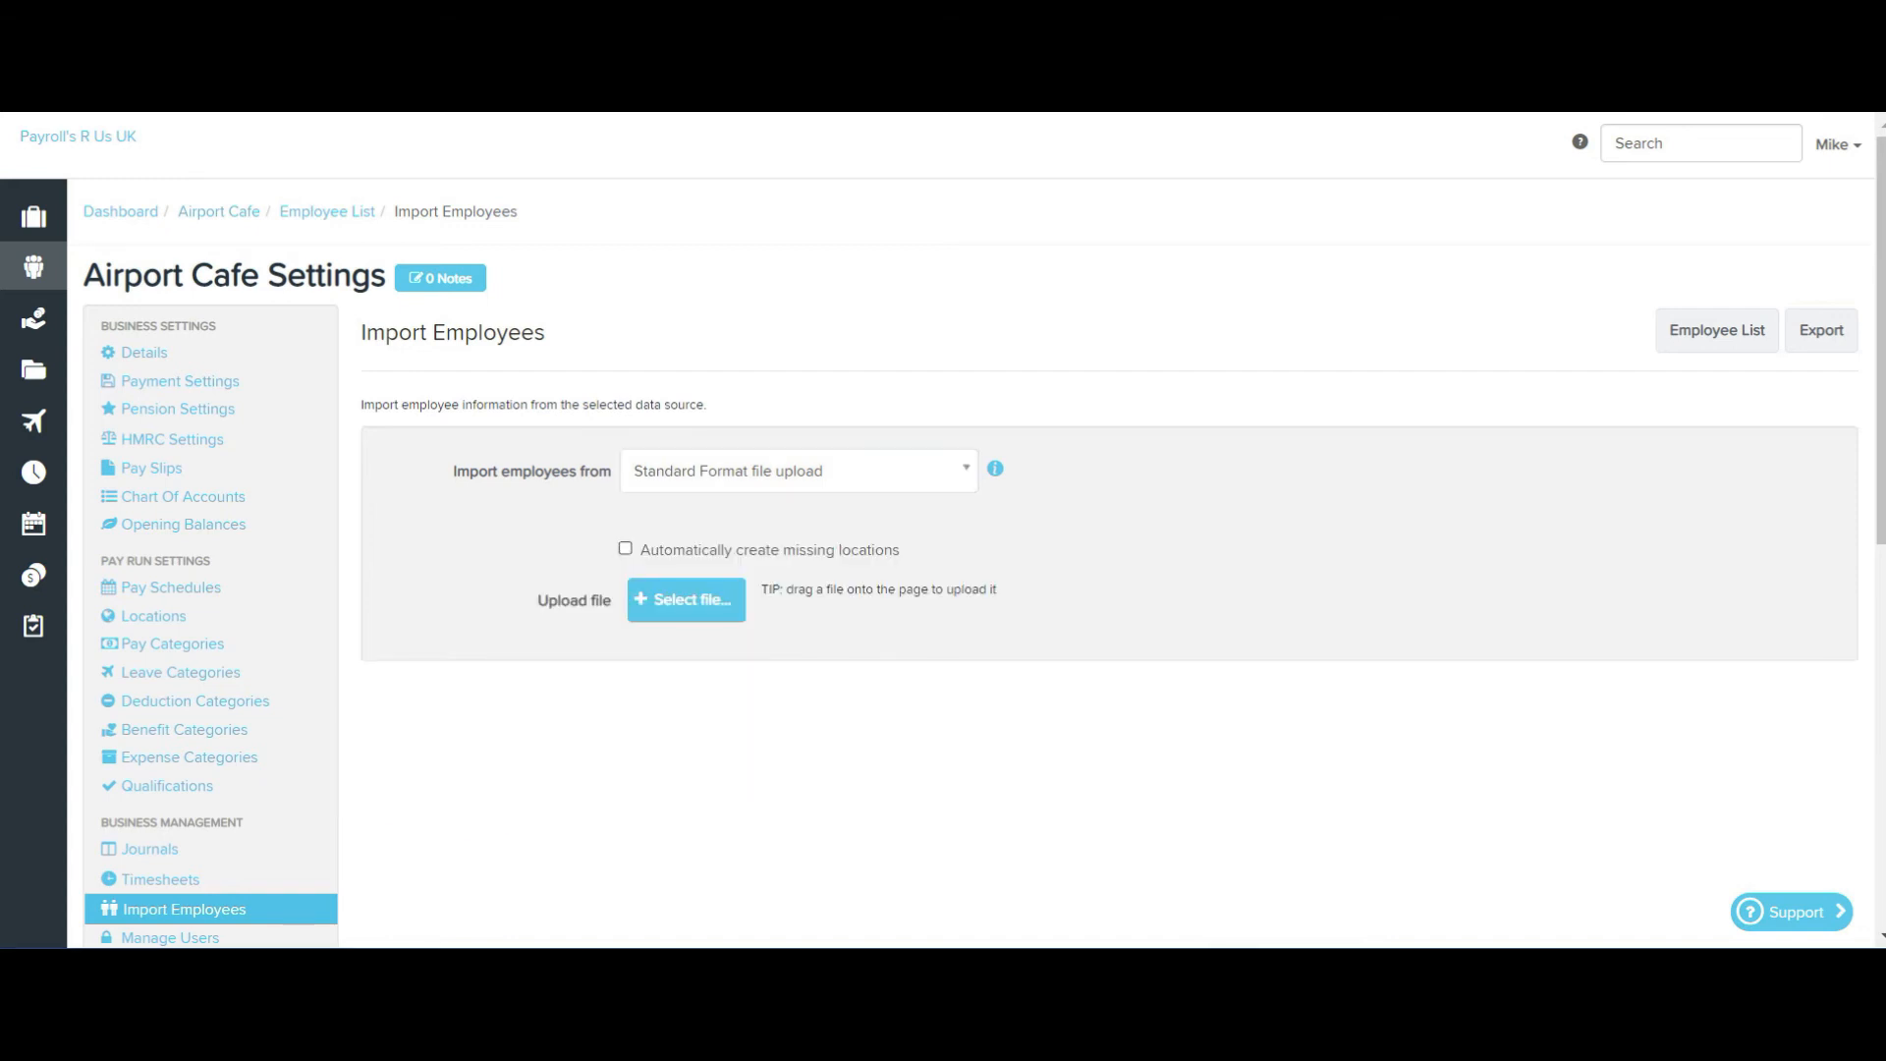
# - Enable automatic creation of missing locations, choose the Employee import Airport Cafe file again and confirm its upload
pyautogui.click(625, 548)
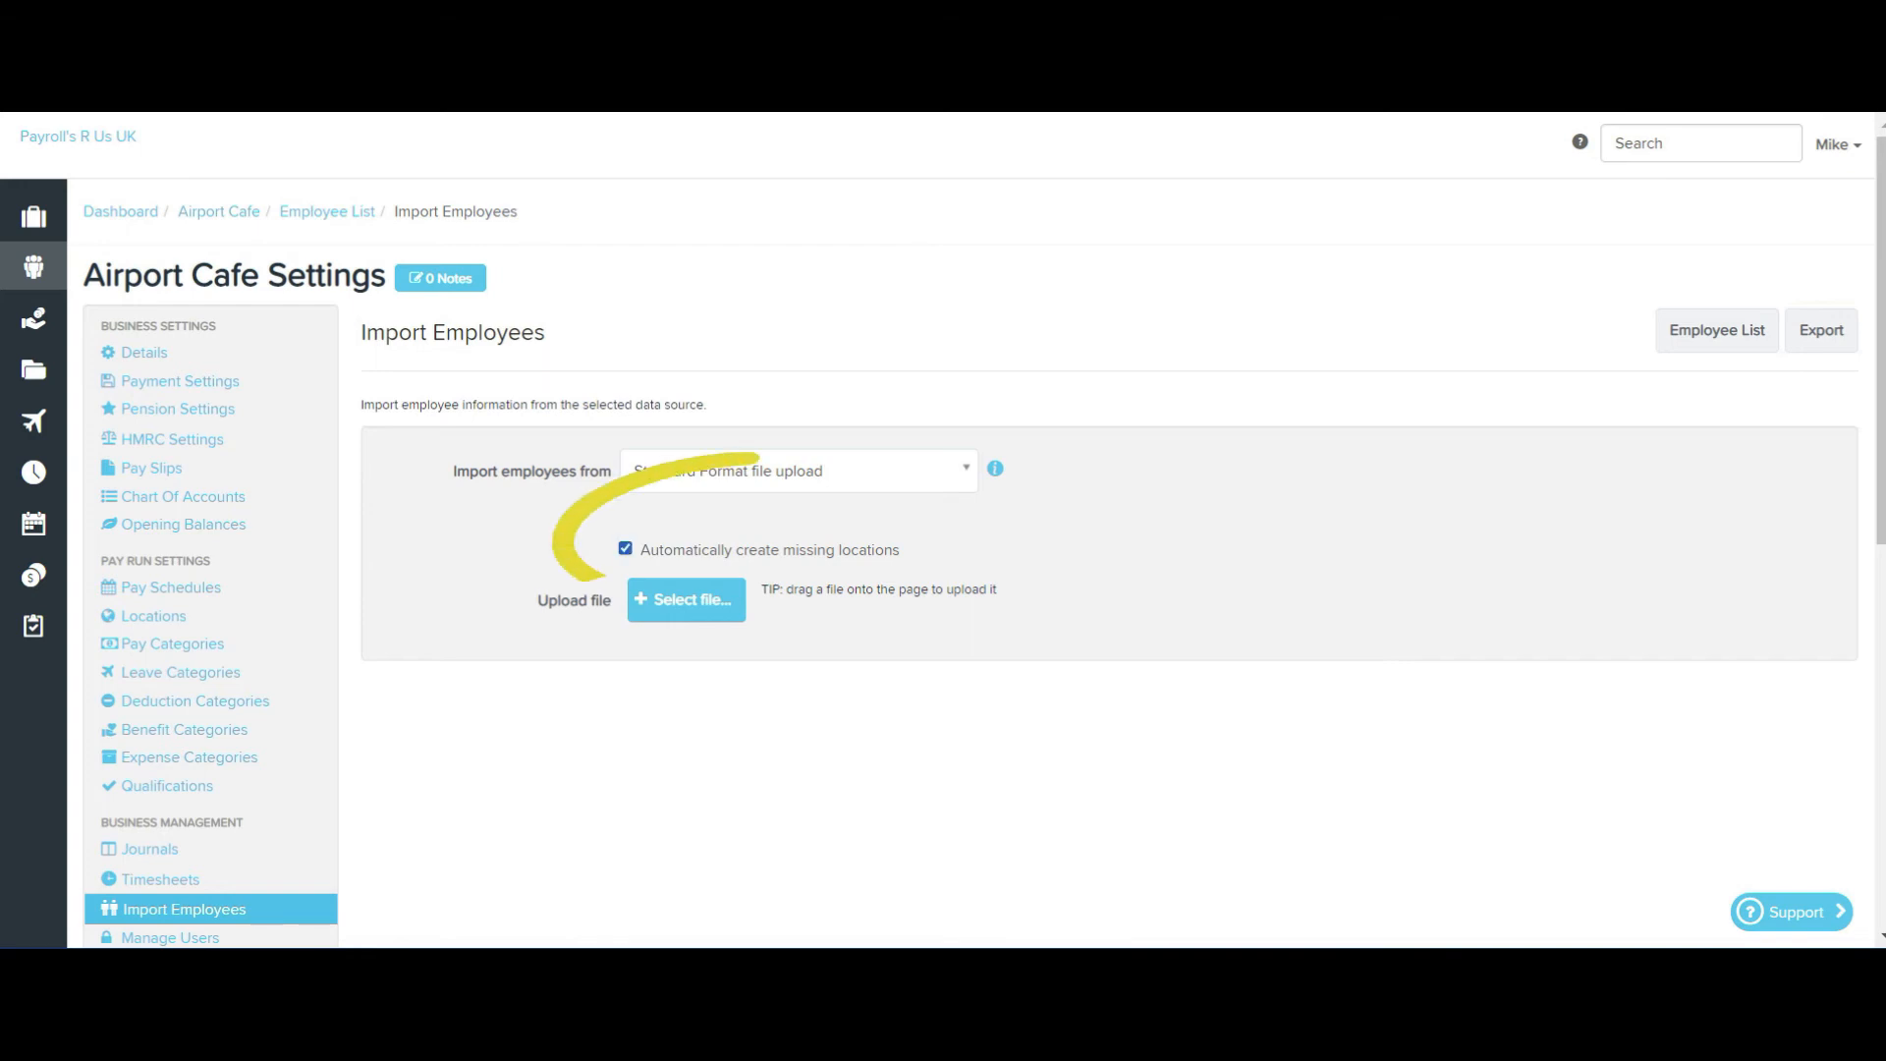
pyautogui.click(686, 600)
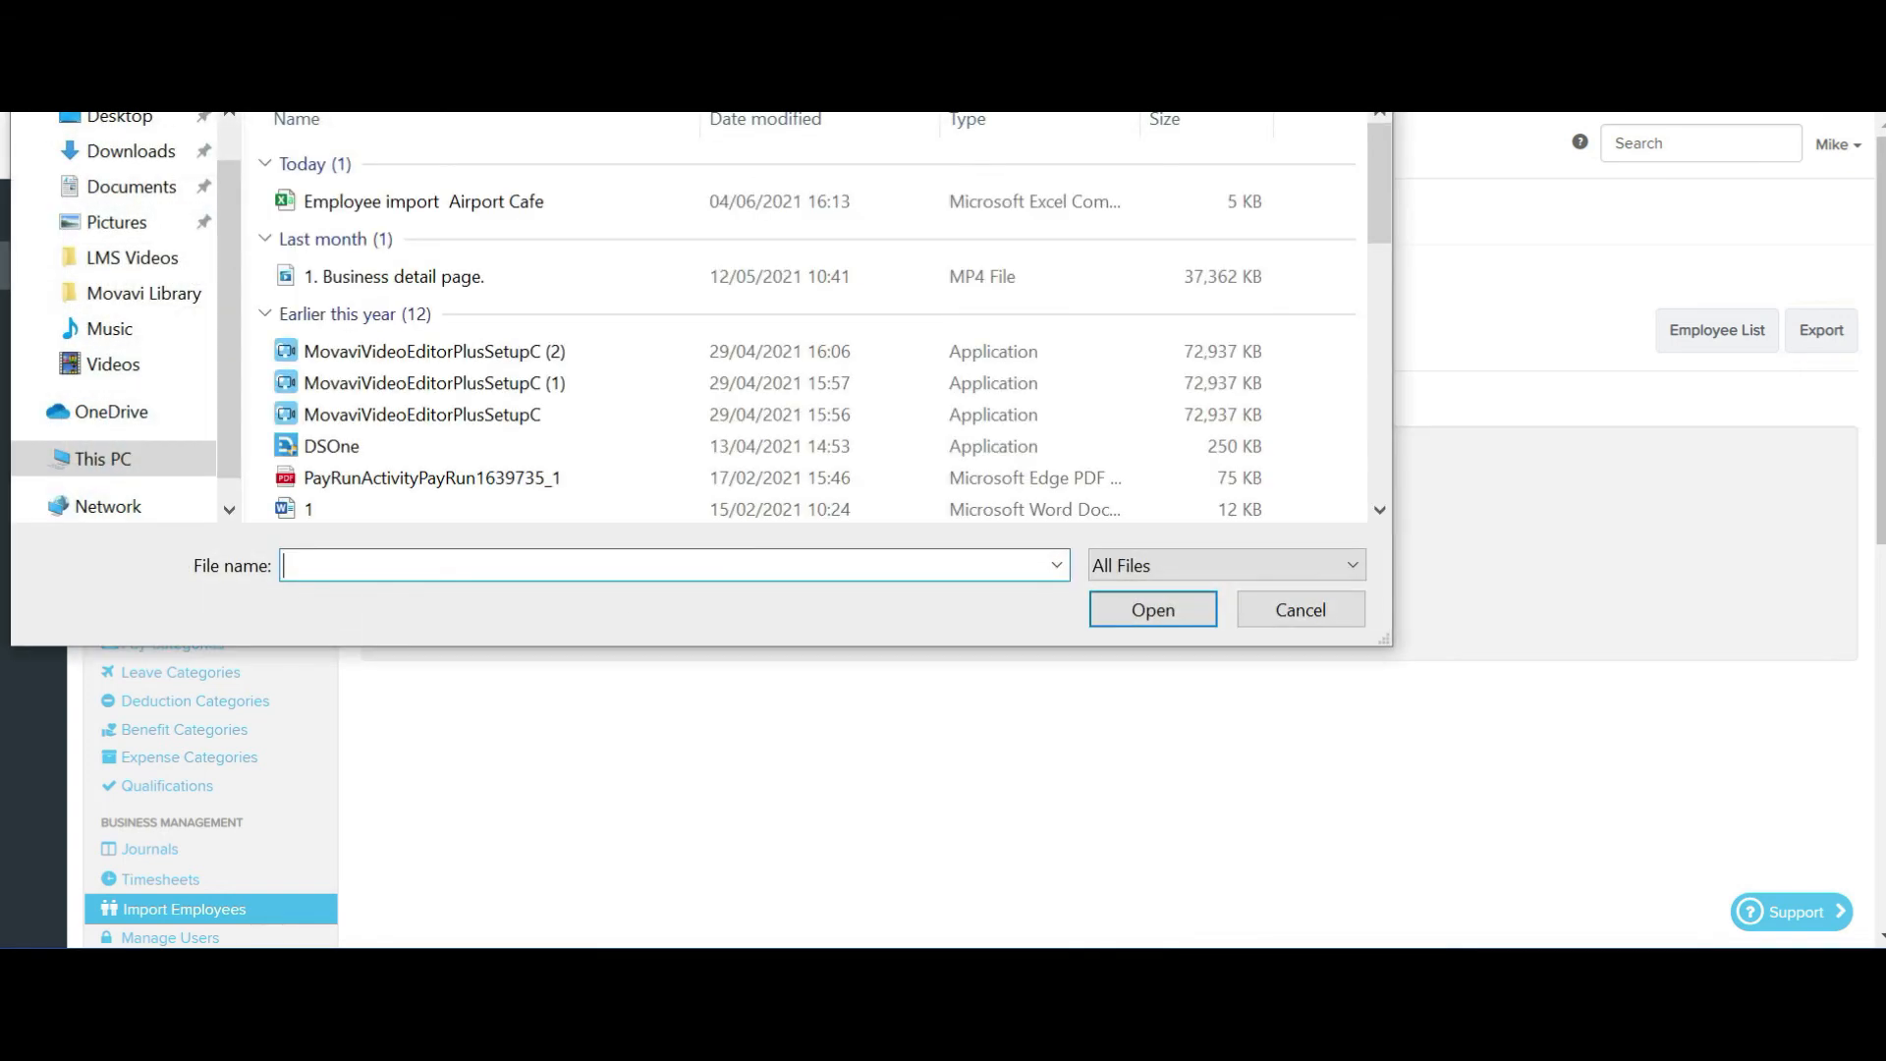
pyautogui.click(424, 202)
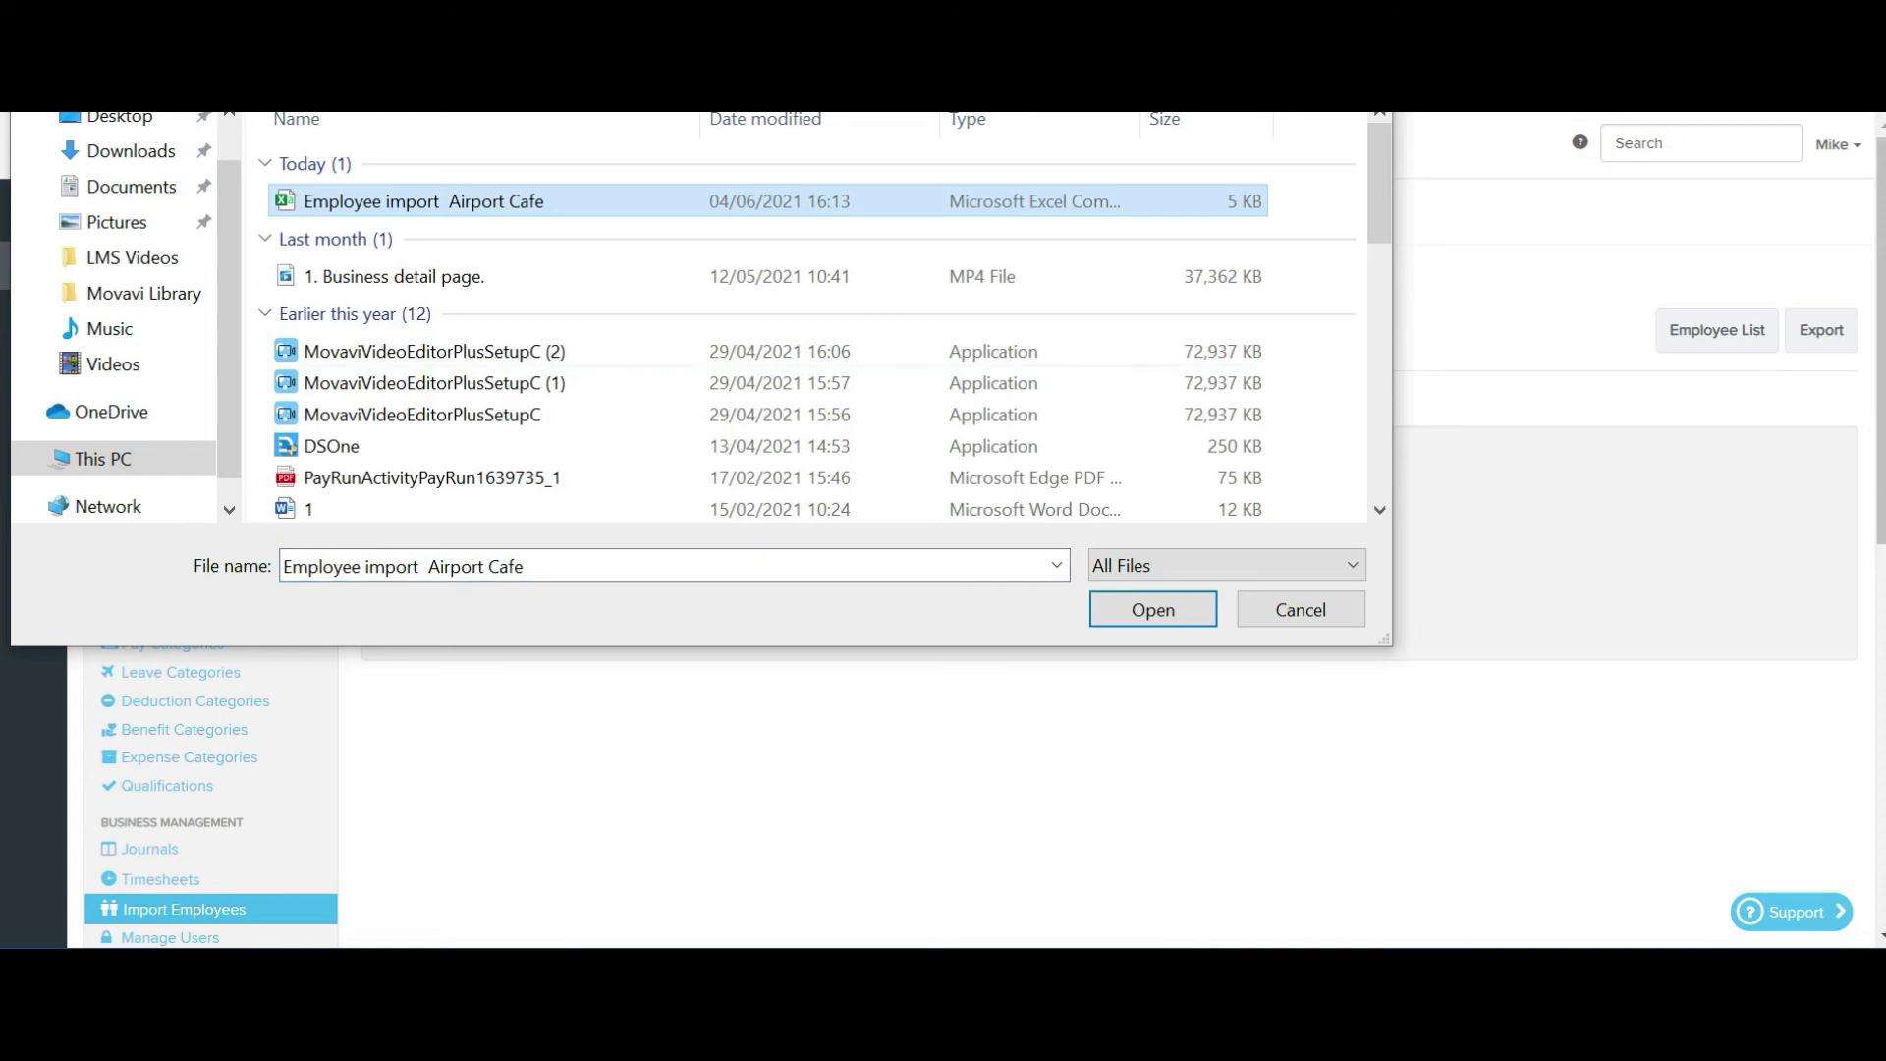
pyautogui.press('Return')
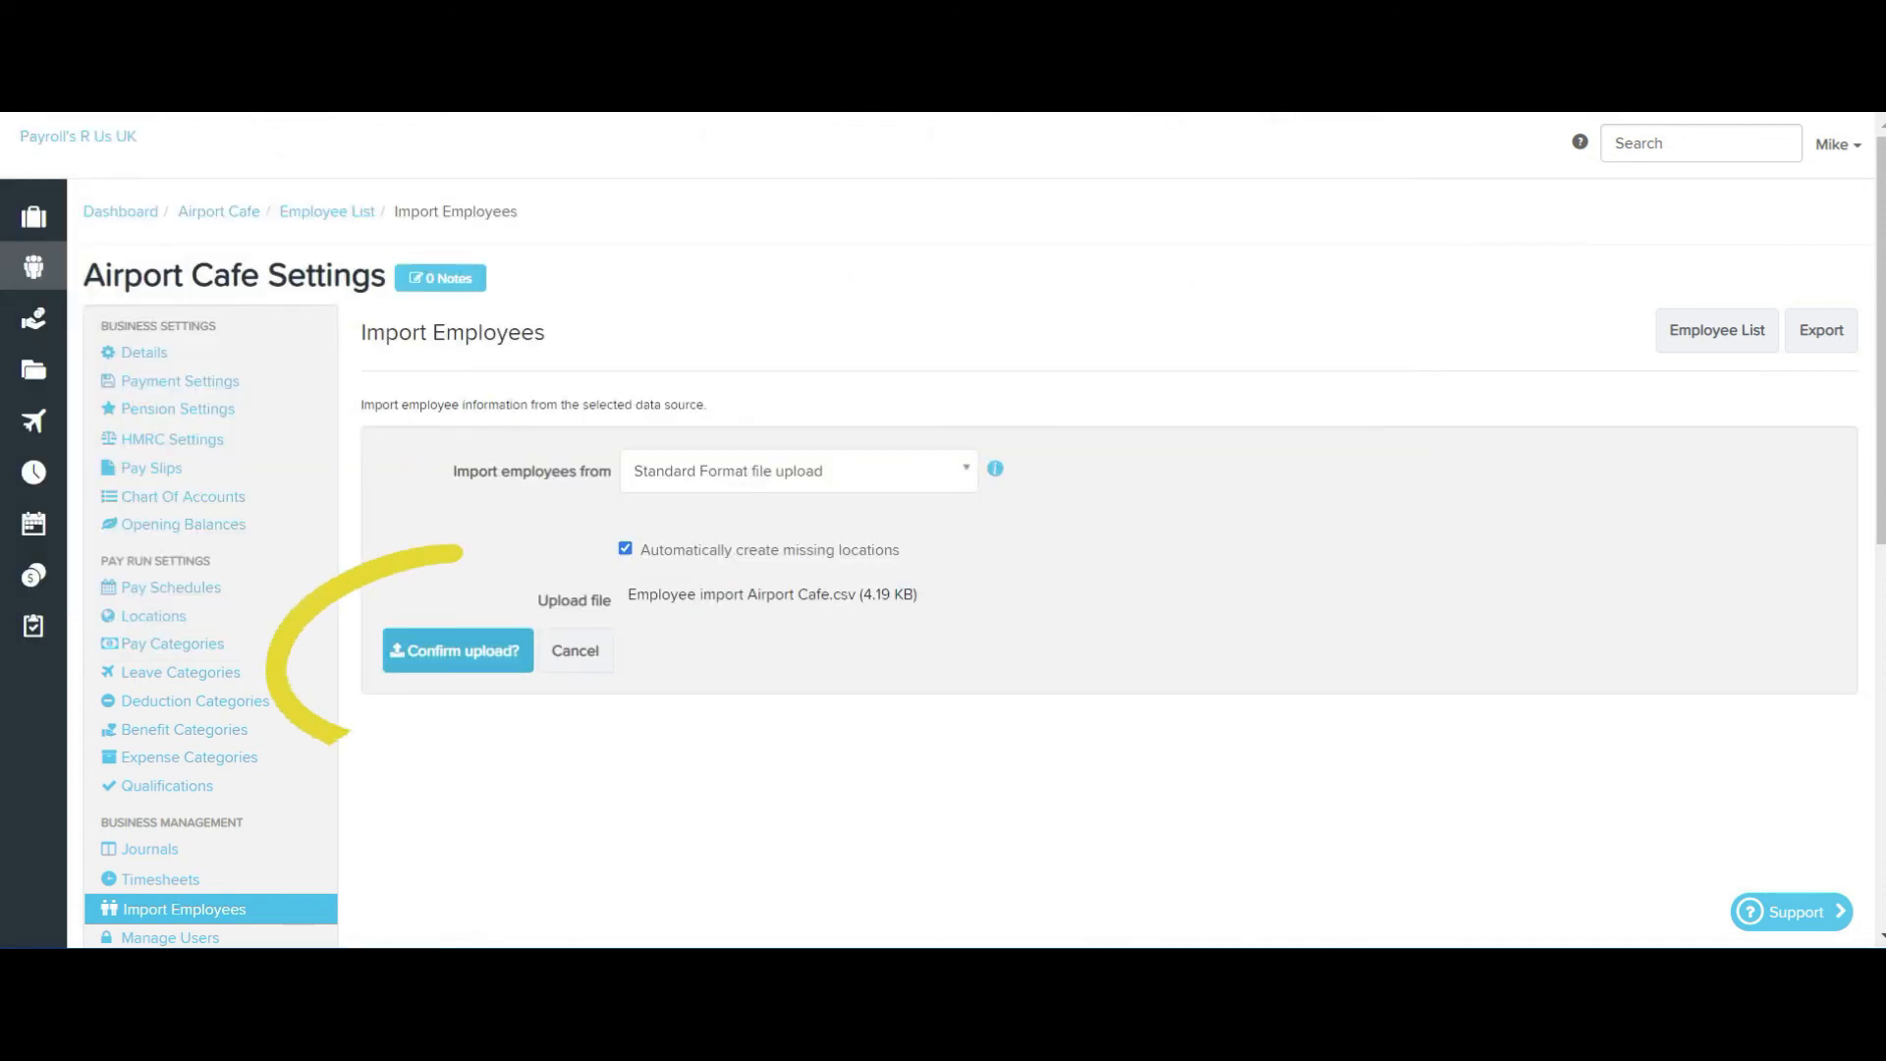
pyautogui.click(458, 651)
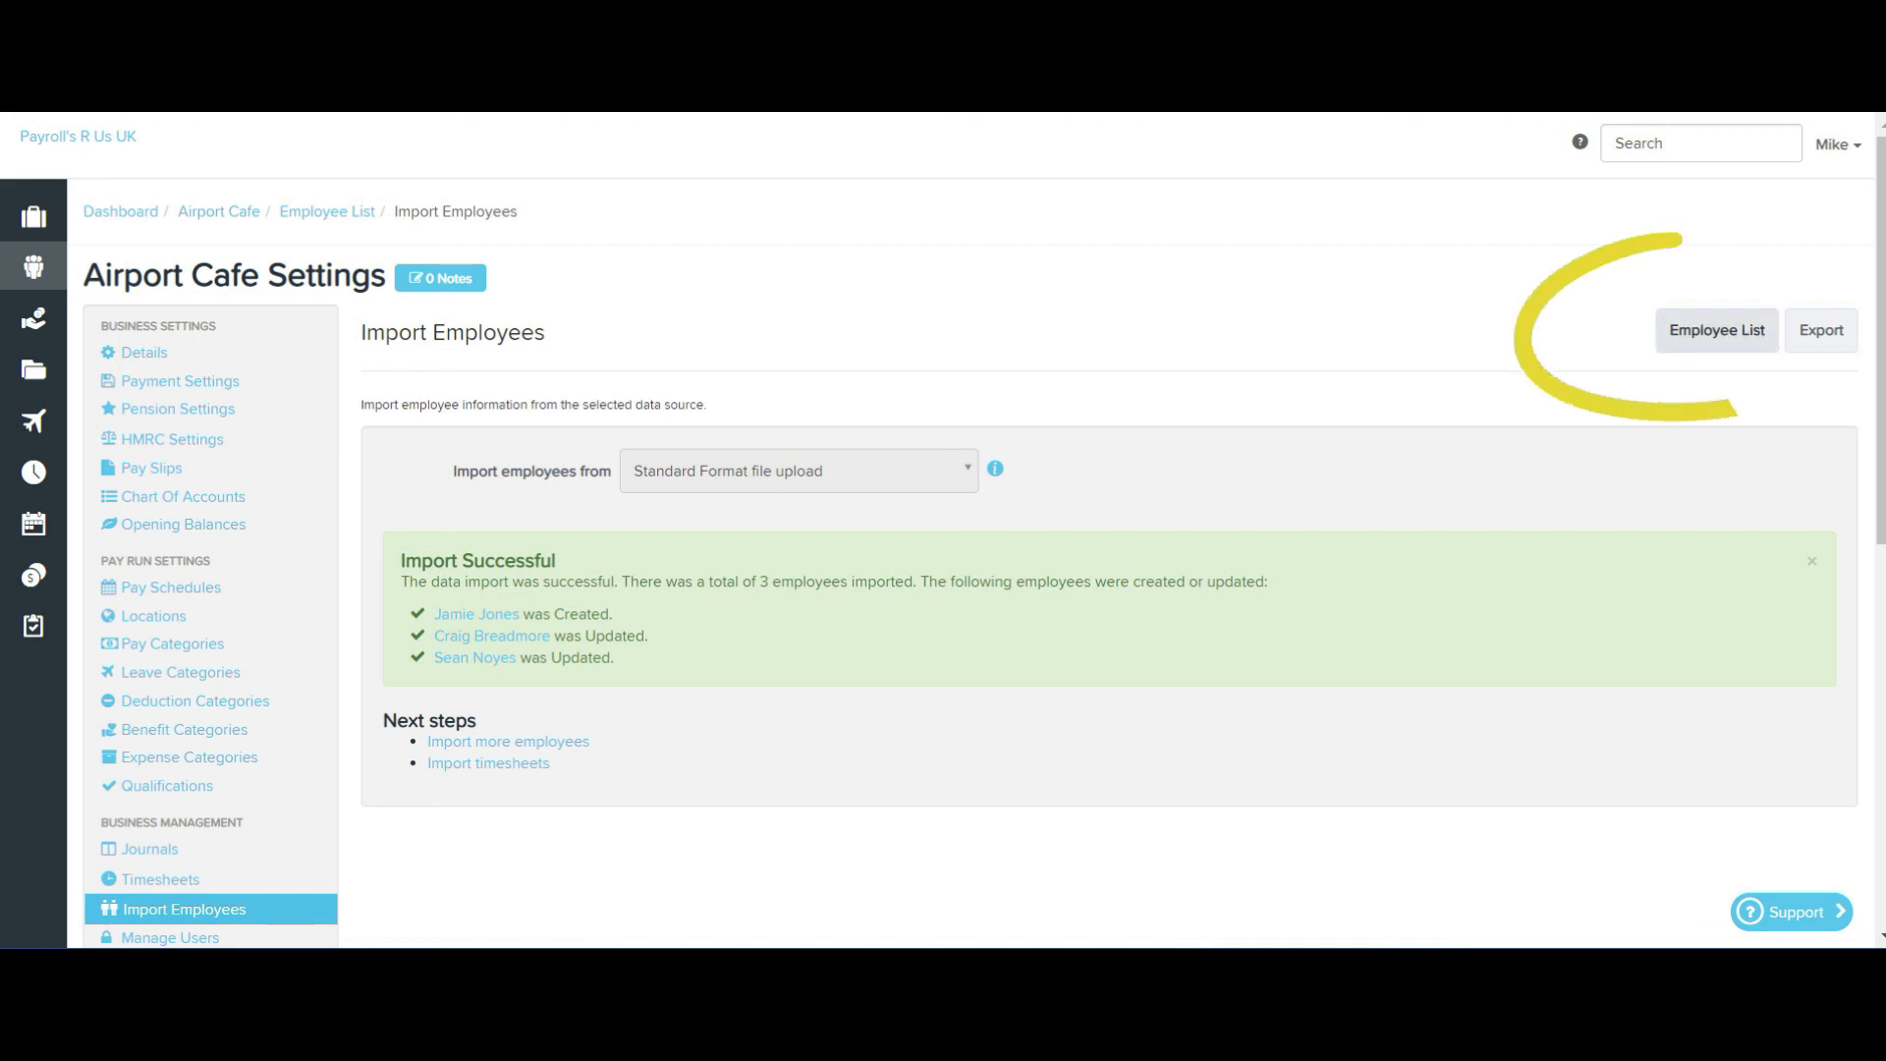
# - Open the employee list and look through it for the imported employees
pyautogui.click(1717, 330)
pyautogui.scroll(-2, 971, 597)
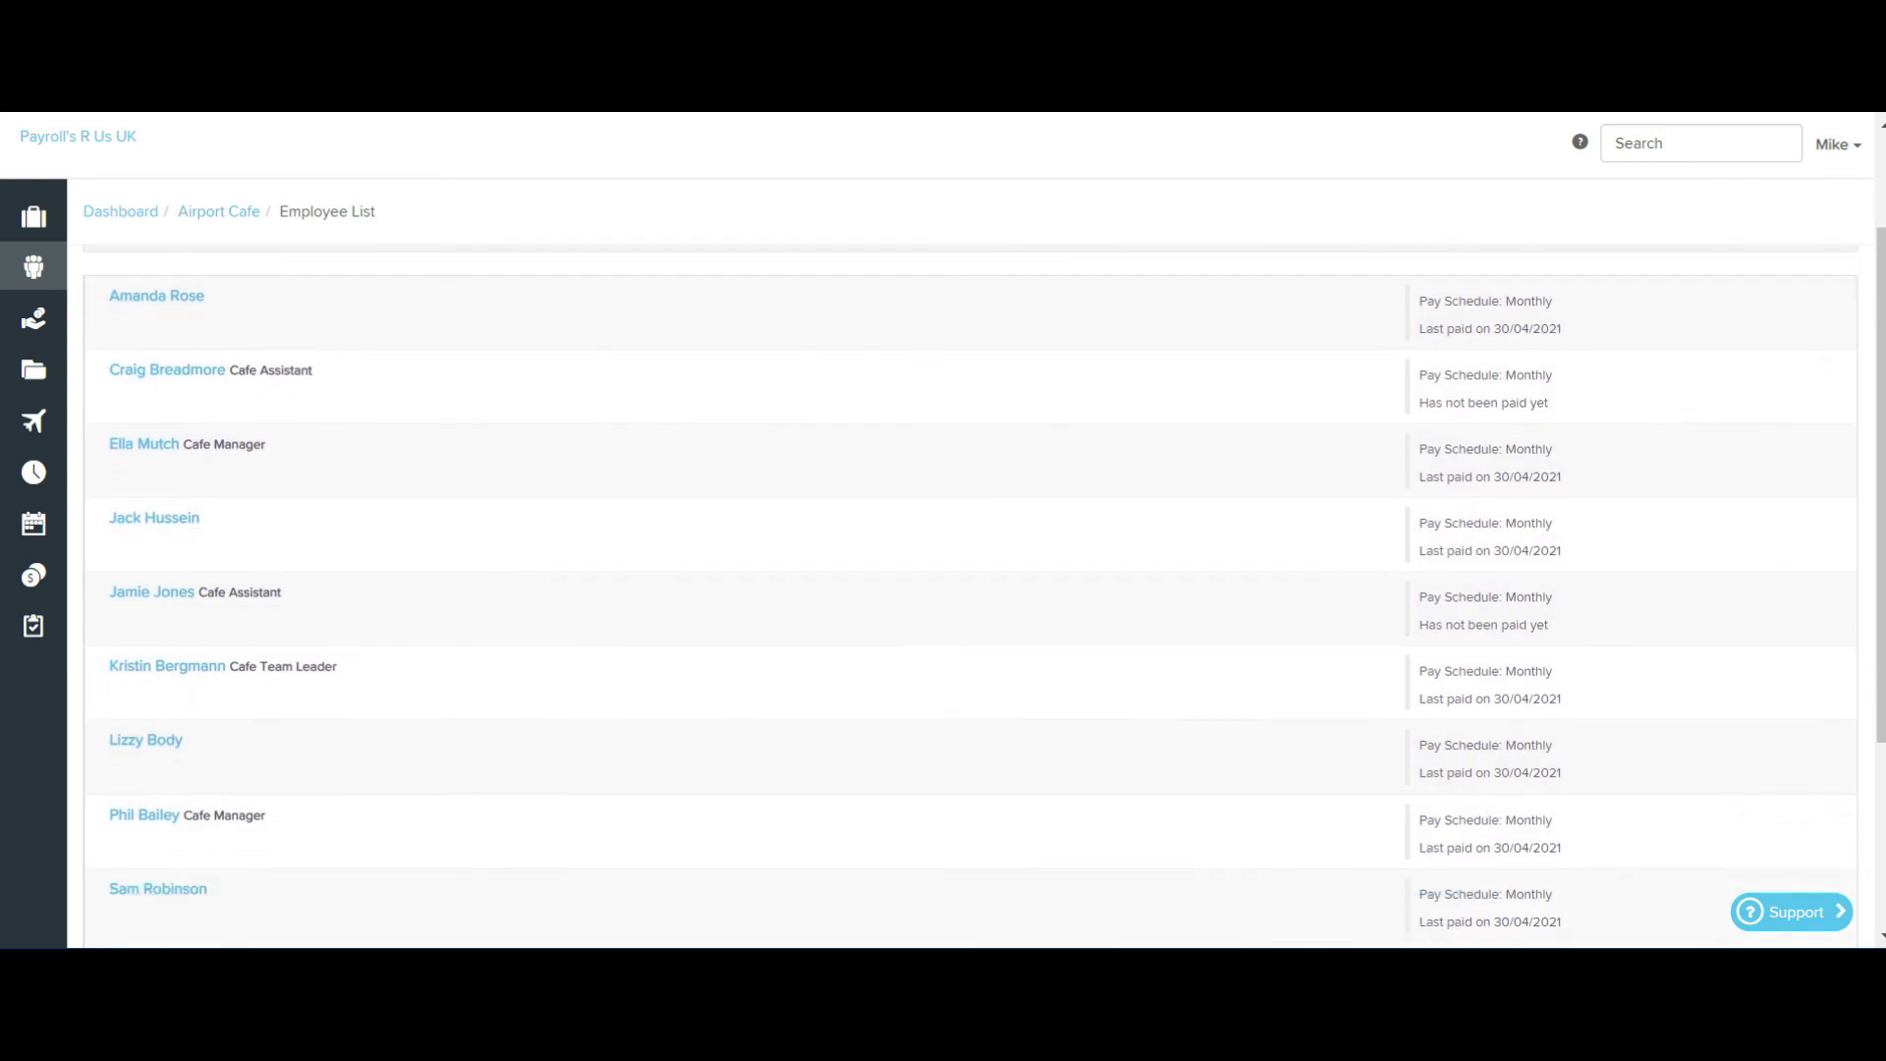
pyautogui.scroll(2, 1824, 371)
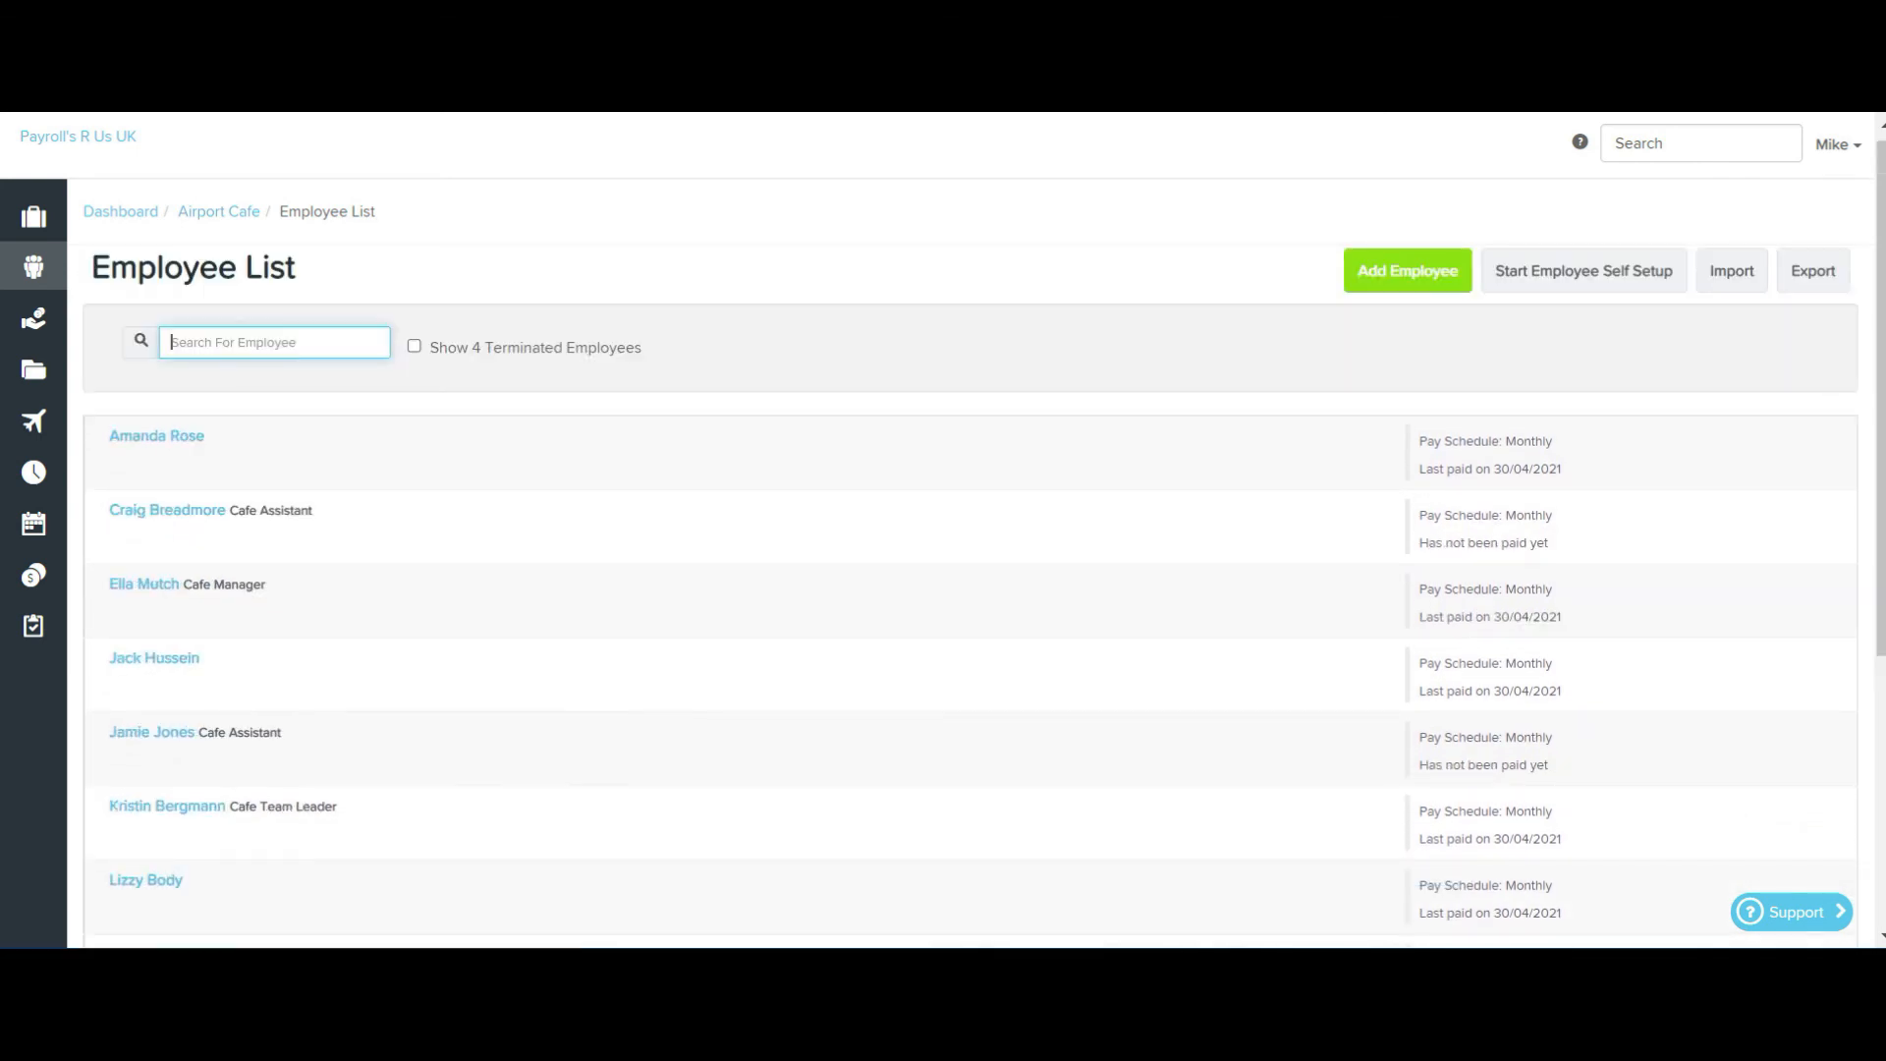